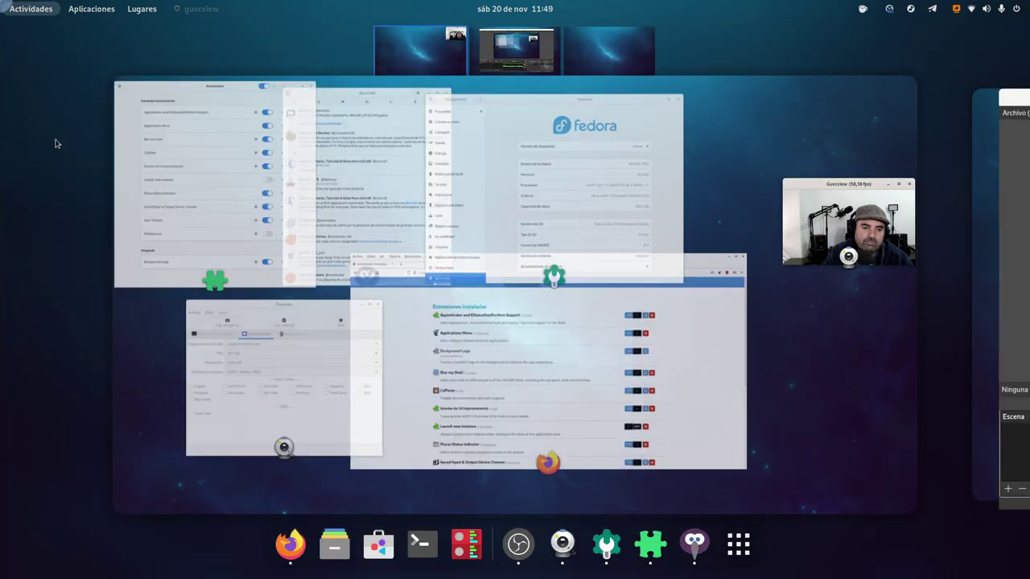
# Step: Show the Acerca de page in Configuración for the system details, reposition the window and minimize it
pyautogui.click(603, 174)
pyautogui.moveTo(410, 83); pyautogui.dragTo(473, 97)
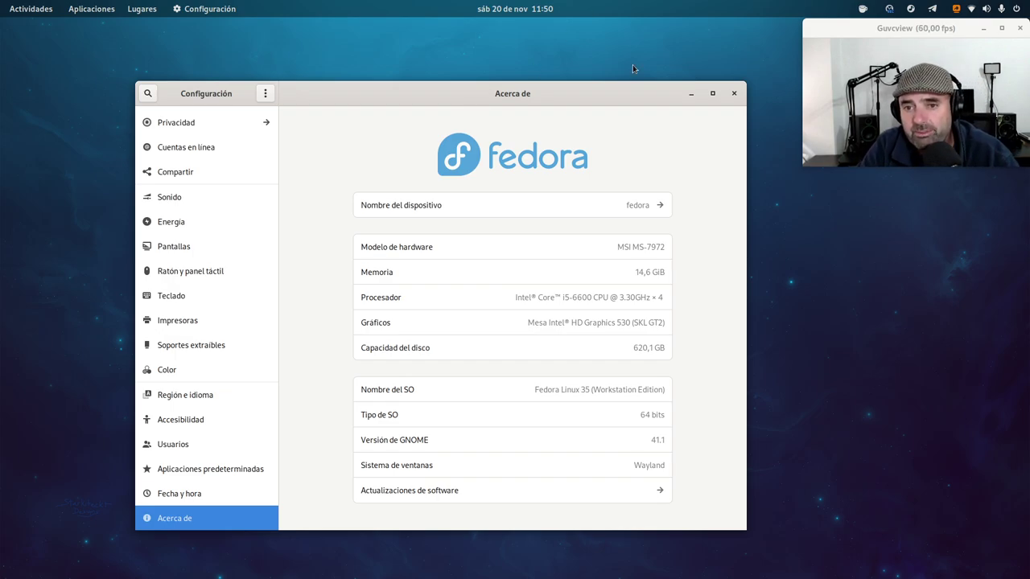
pyautogui.click(690, 93)
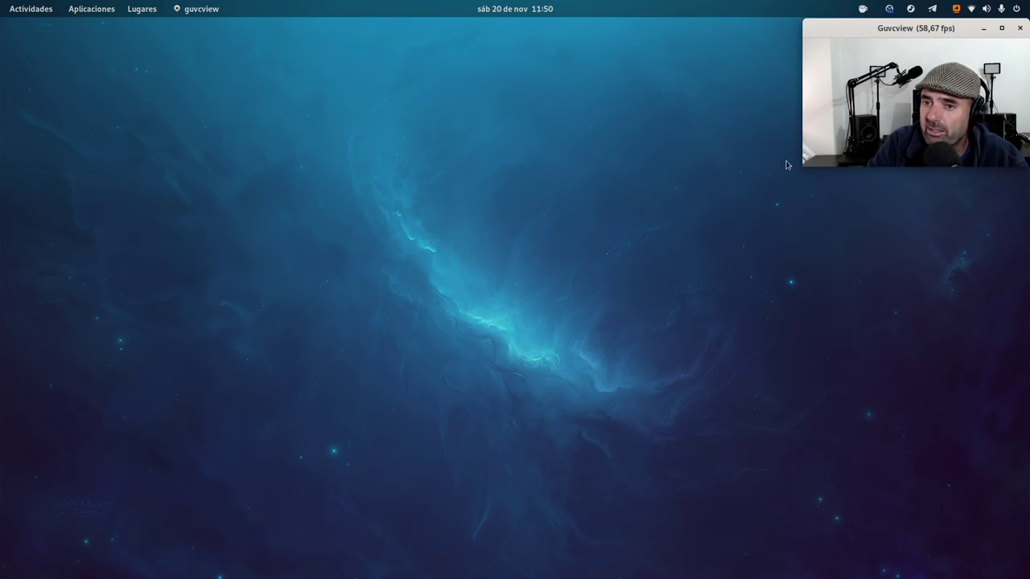
# Step: Switch to the Guvcview controls window, show the image controls and enlarge the window until all of them fit
pyautogui.moveTo(2, 2)
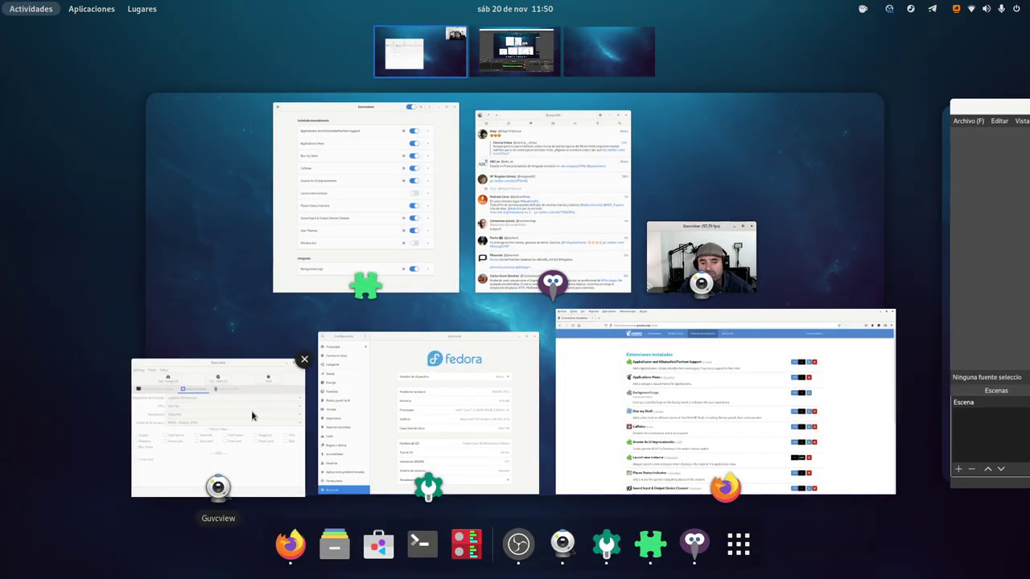
pyautogui.click(252, 392)
pyautogui.moveTo(374, 161); pyautogui.dragTo(408, 104)
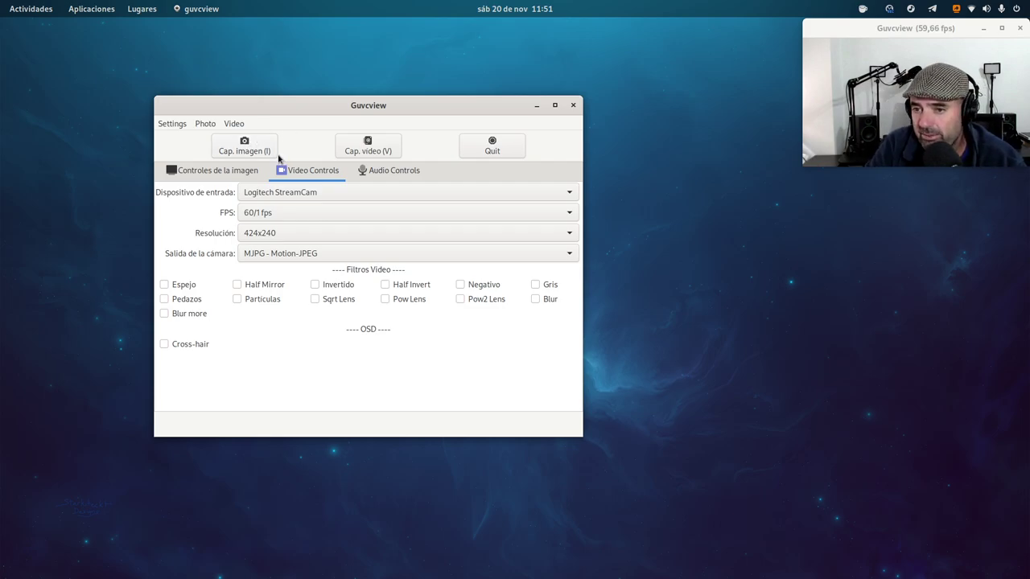
pyautogui.click(198, 171)
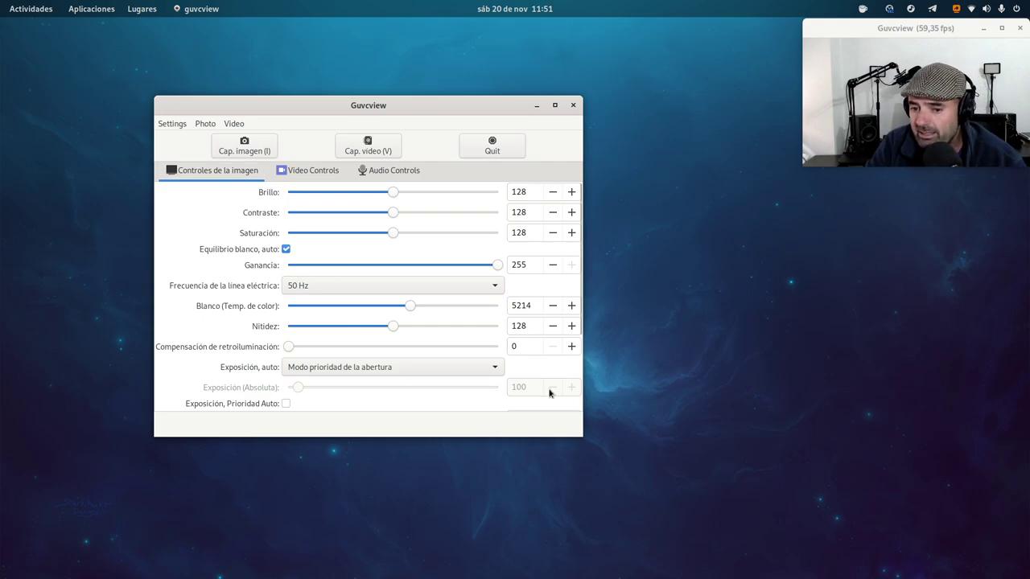
pyautogui.moveTo(403, 106); pyautogui.dragTo(376, 58)
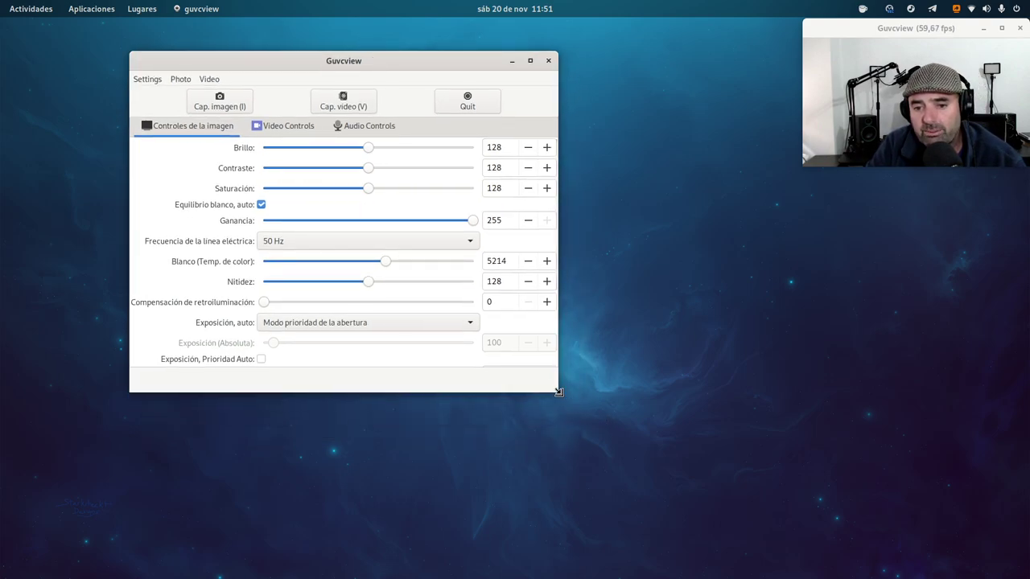
pyautogui.moveTo(562, 396); pyautogui.dragTo(625, 538)
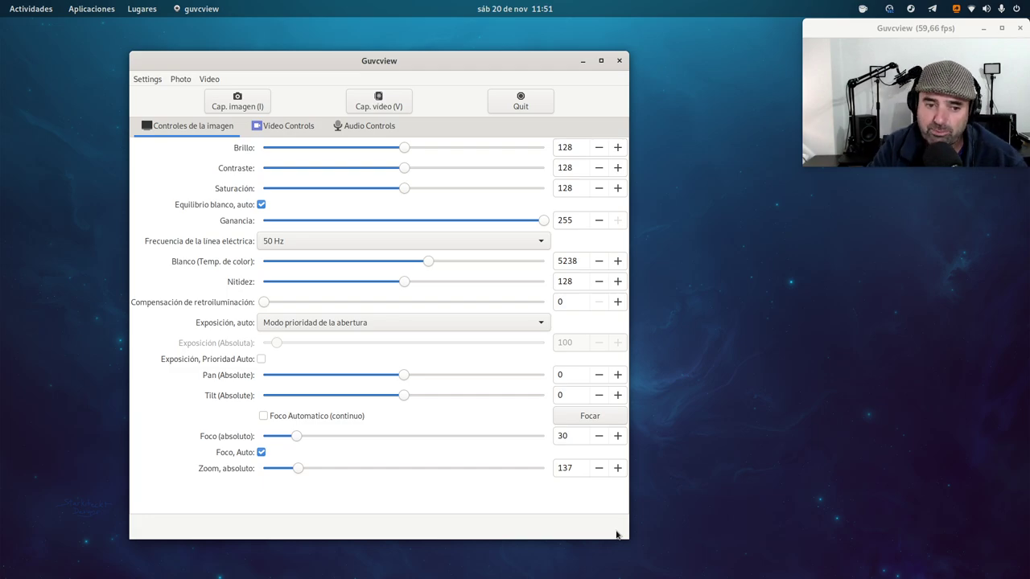
# Step: Review Guvcview's video and audio settings, including the available audio input devices, and minimize the controls window
pyautogui.click(293, 136)
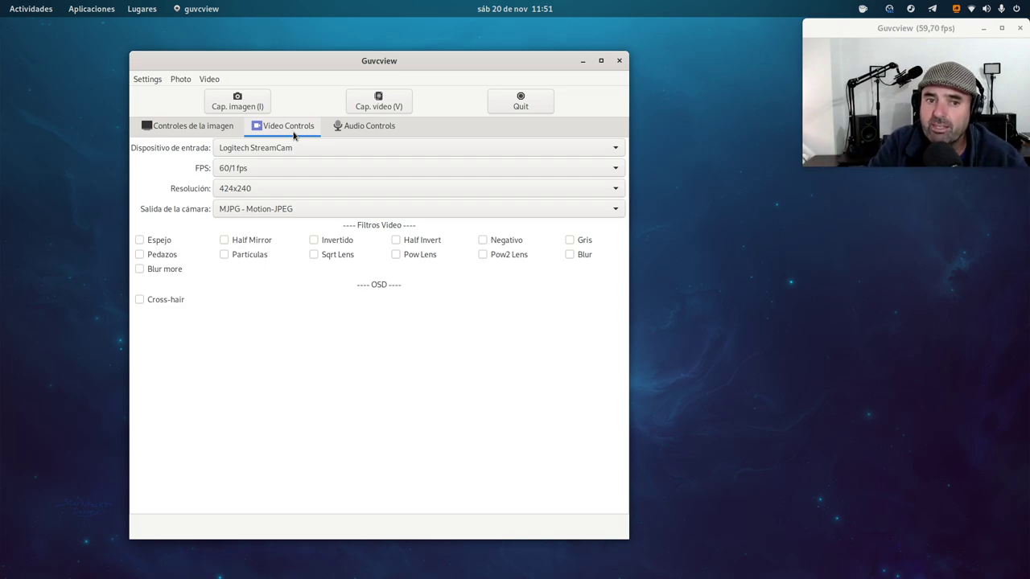
pyautogui.click(394, 126)
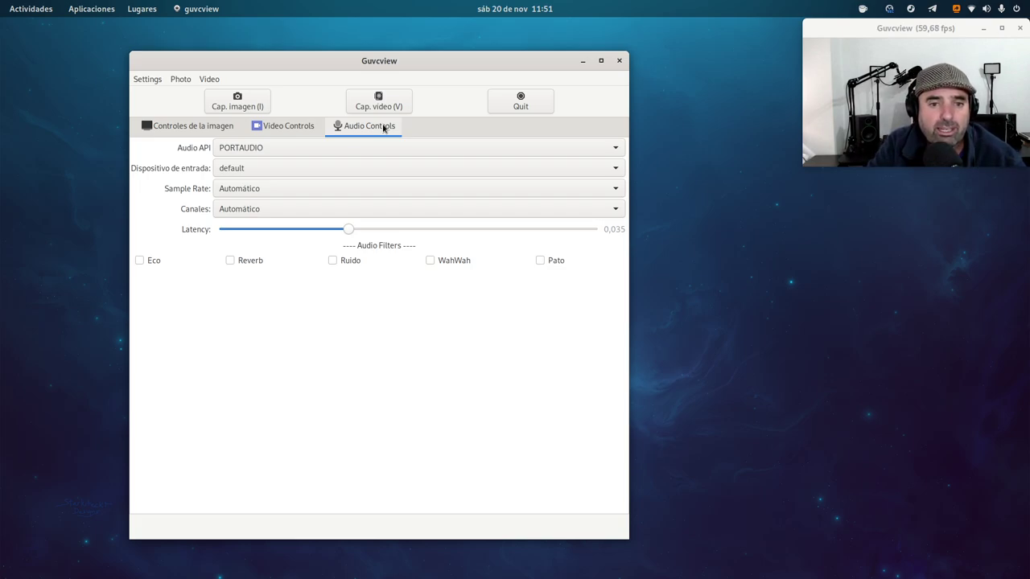
pyautogui.click(287, 171)
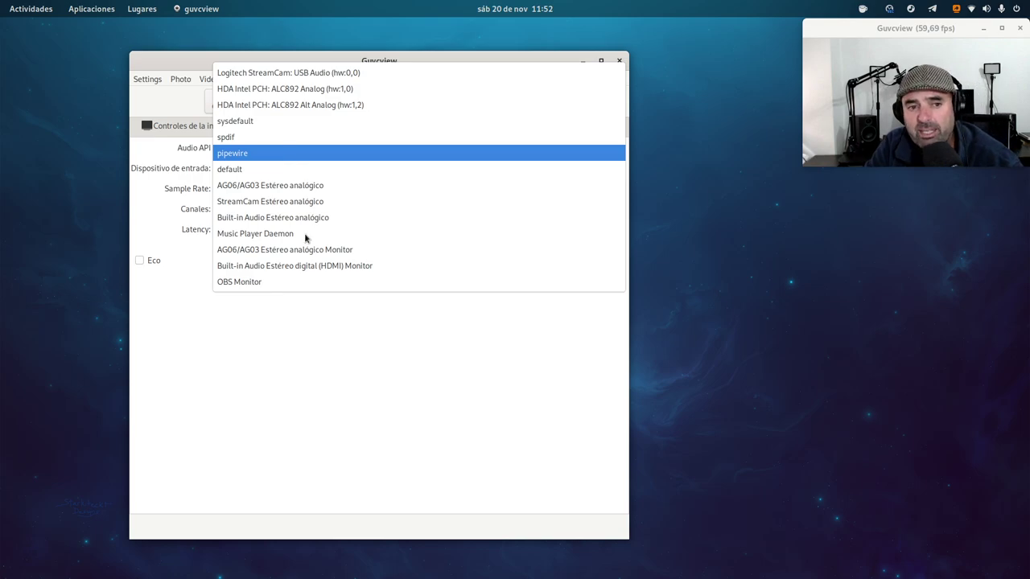
pyautogui.click(308, 398)
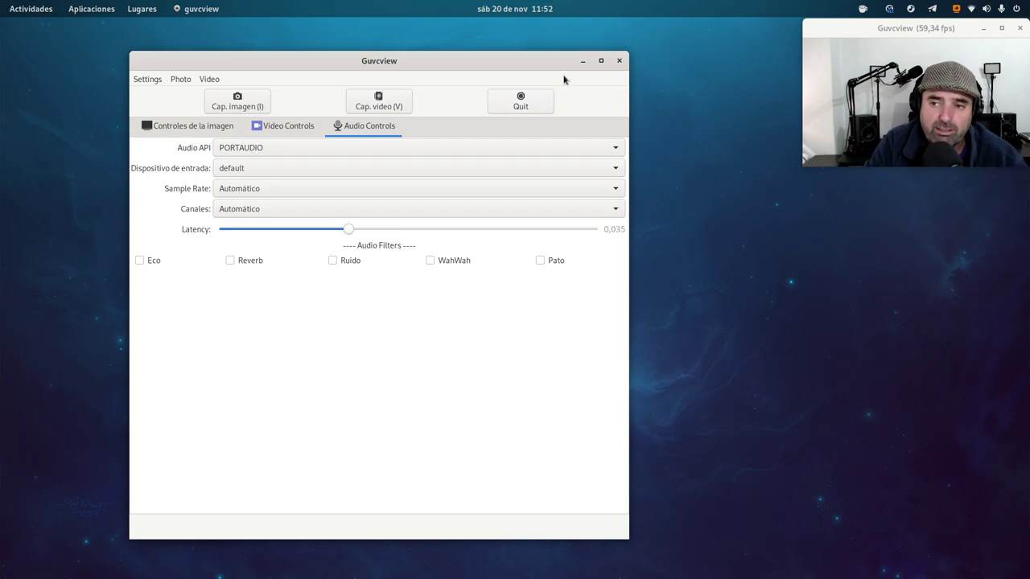
pyautogui.click(269, 126)
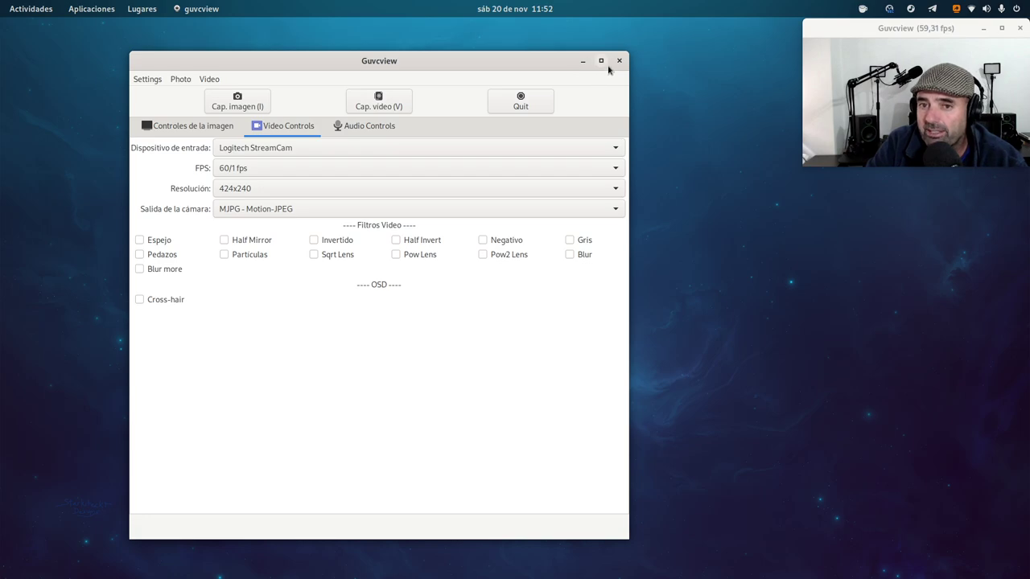
pyautogui.click(579, 64)
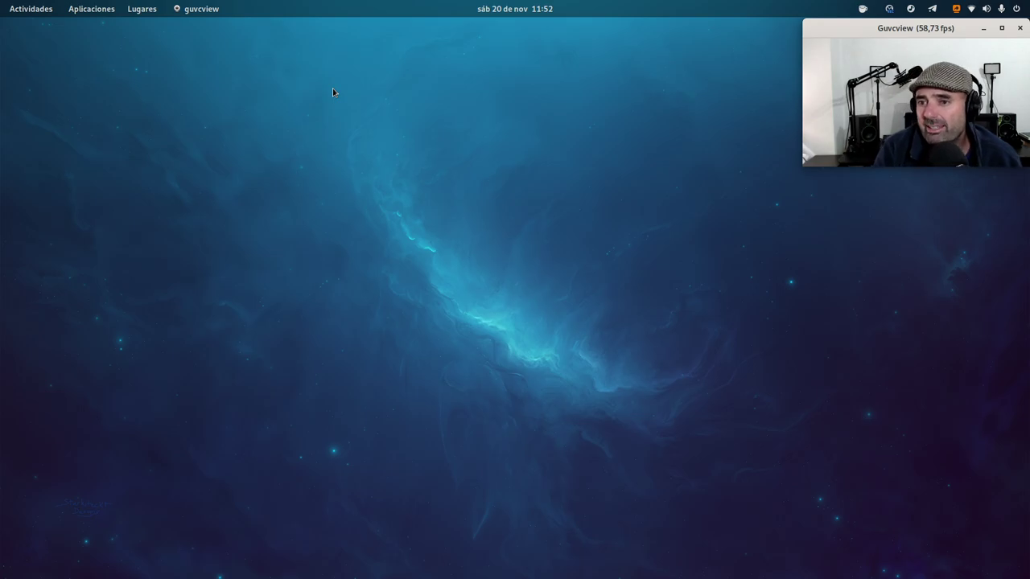
# Step: Switch to the Extensiones app and move its window away from the screen's edge toward the centre
pyautogui.press('super')
pyautogui.click(298, 161)
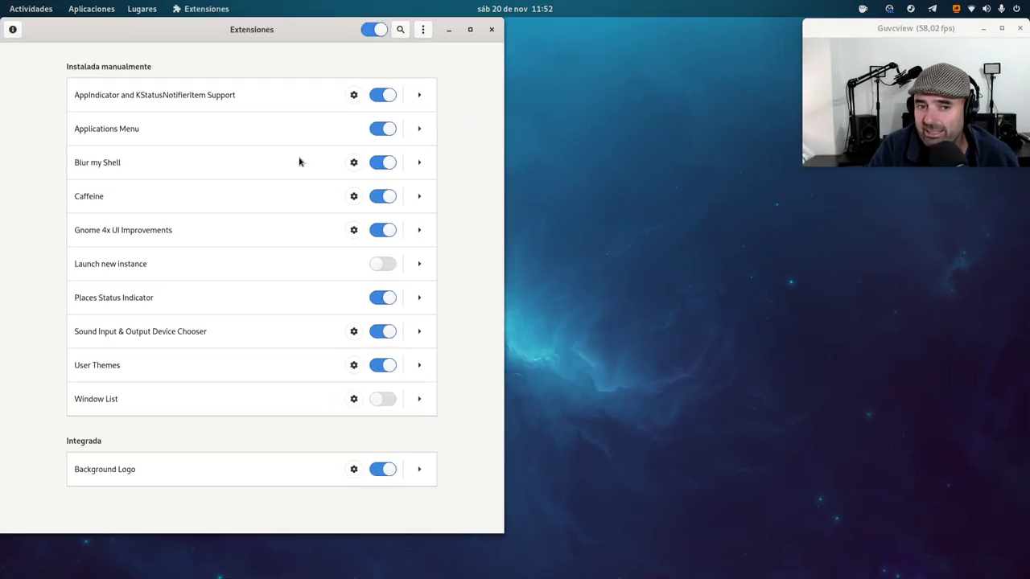
pyautogui.moveTo(289, 32); pyautogui.dragTo(408, 70)
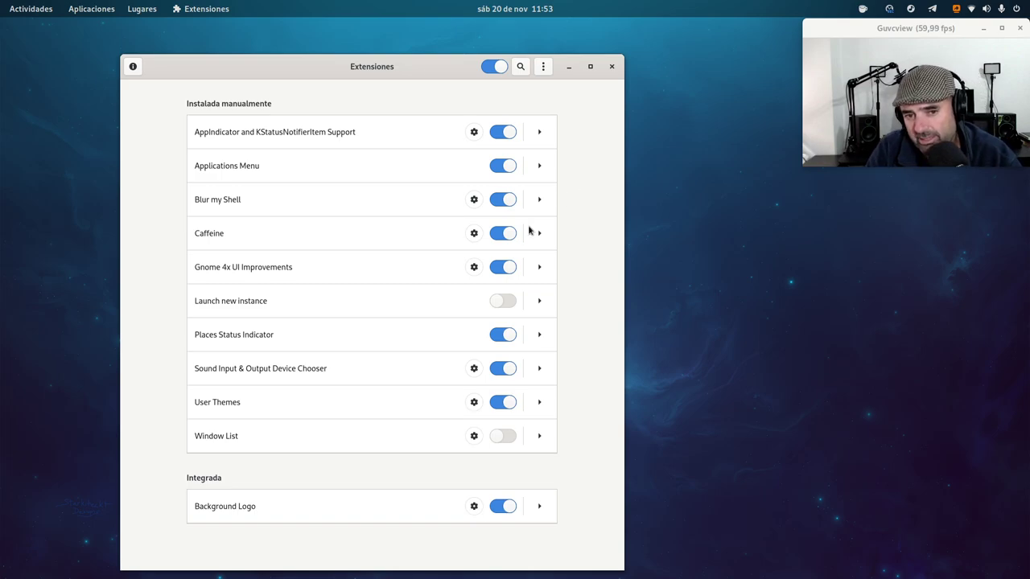
# Step: Minimize the browser window covering the webcam preview and set the Guvcview preview to stay always on top
pyautogui.press('super')
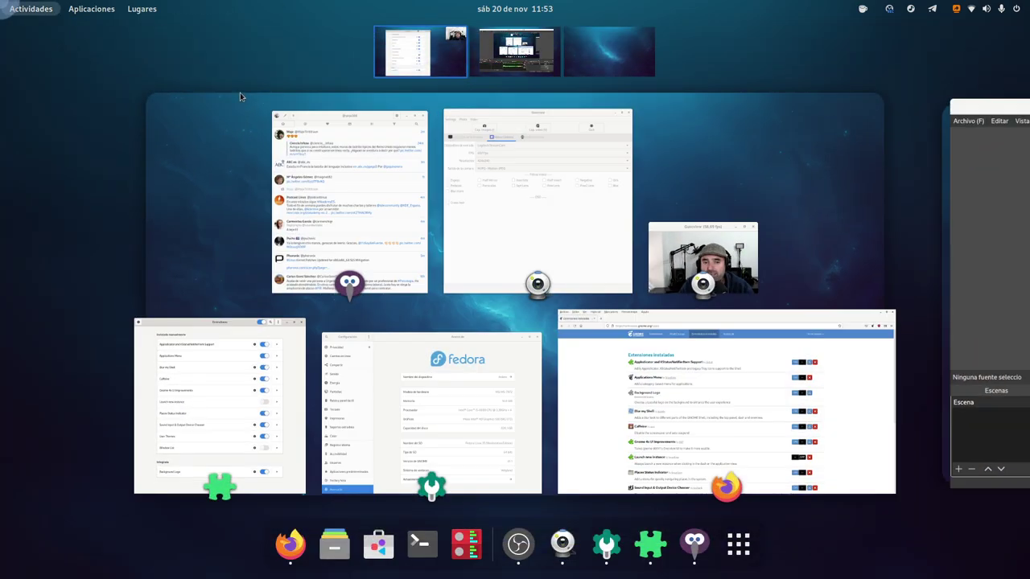
pyautogui.click(618, 400)
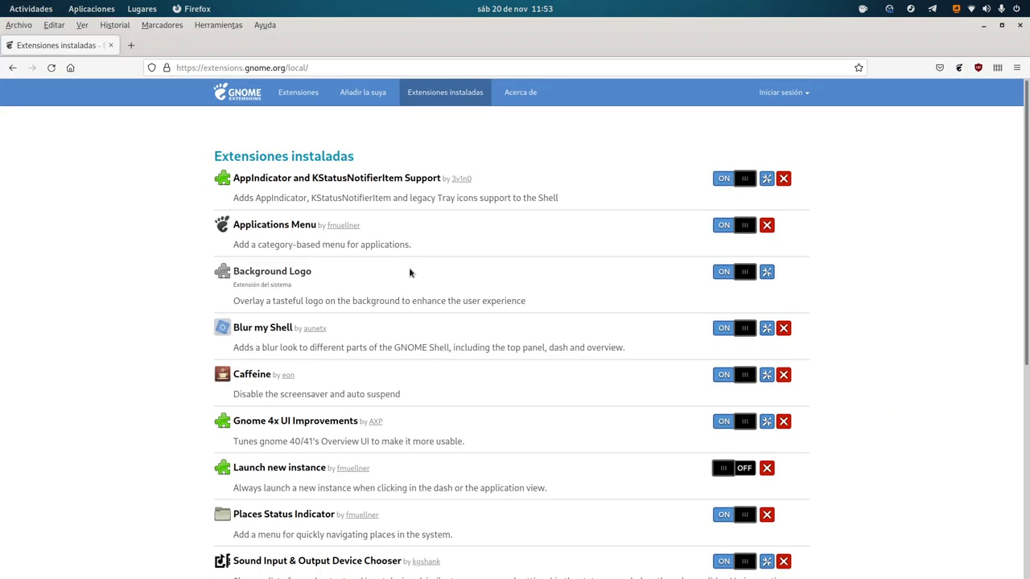
pyautogui.click(983, 27)
pyautogui.rightClick(931, 32)
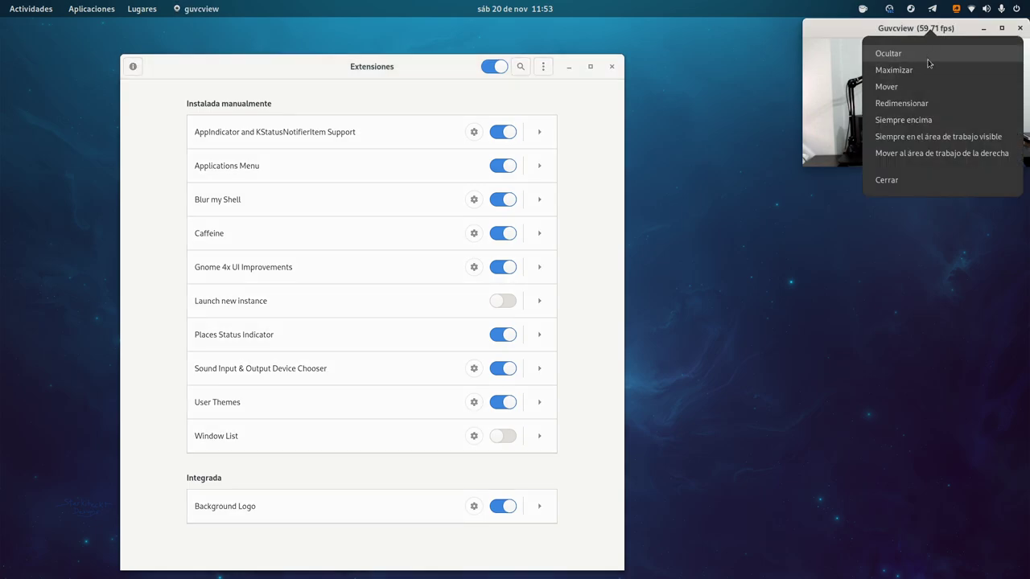
pyautogui.click(925, 119)
# Step: Switch to Firefox and look through the list of installed GNOME extensions
pyautogui.press('super')
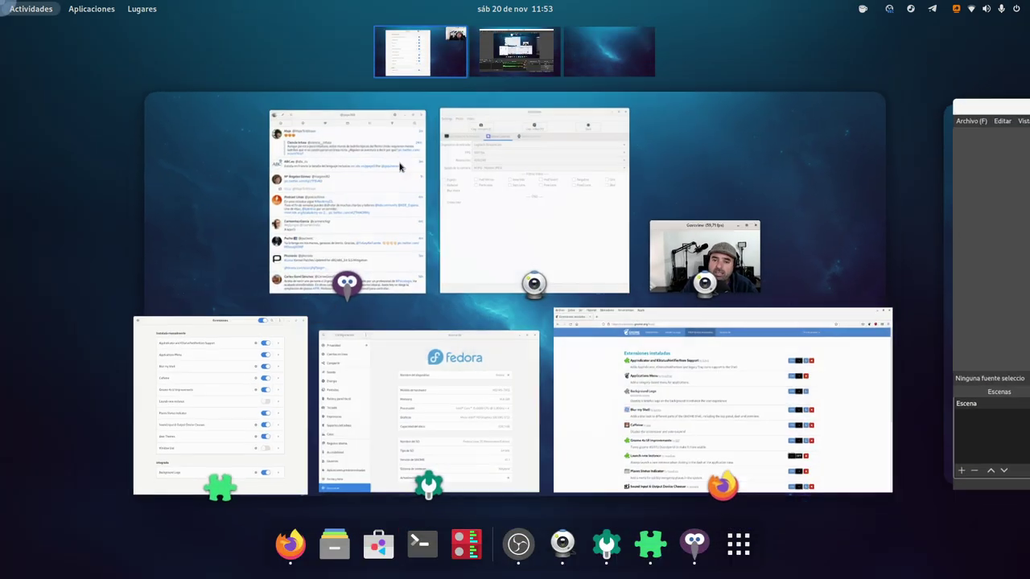
pyautogui.click(612, 362)
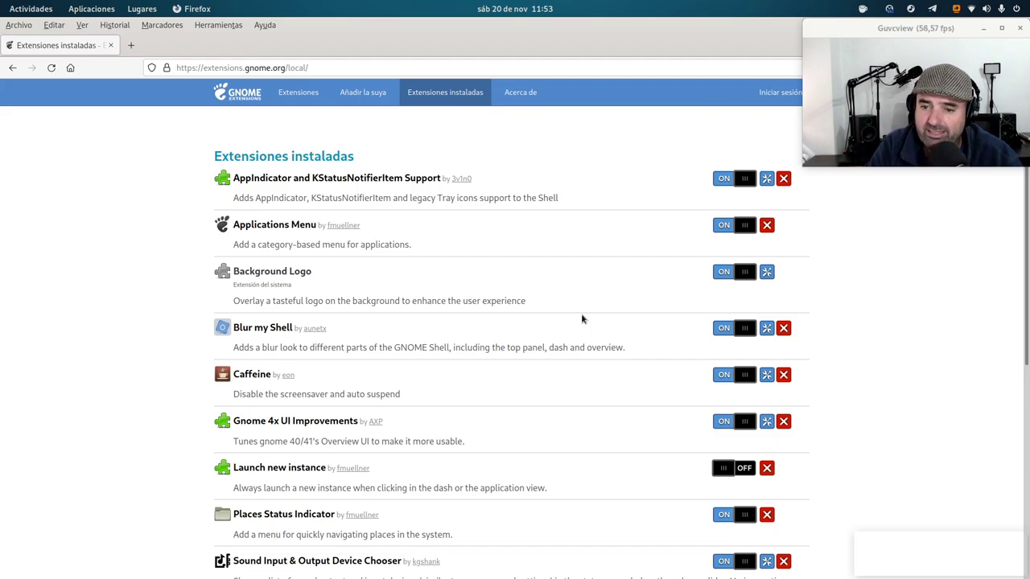
pyautogui.scroll(-8, 422, 389)
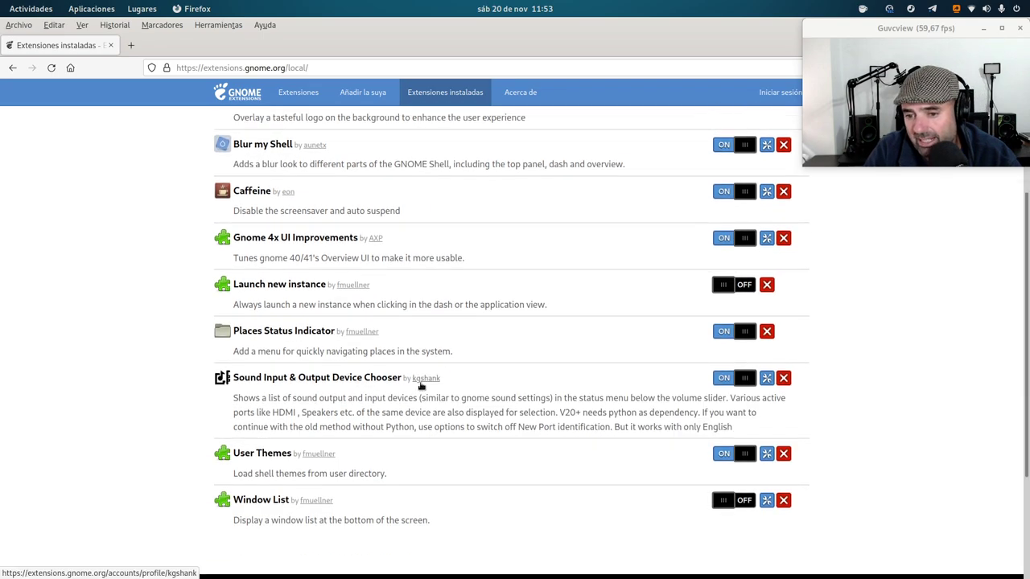
pyautogui.scroll(7, 422, 386)
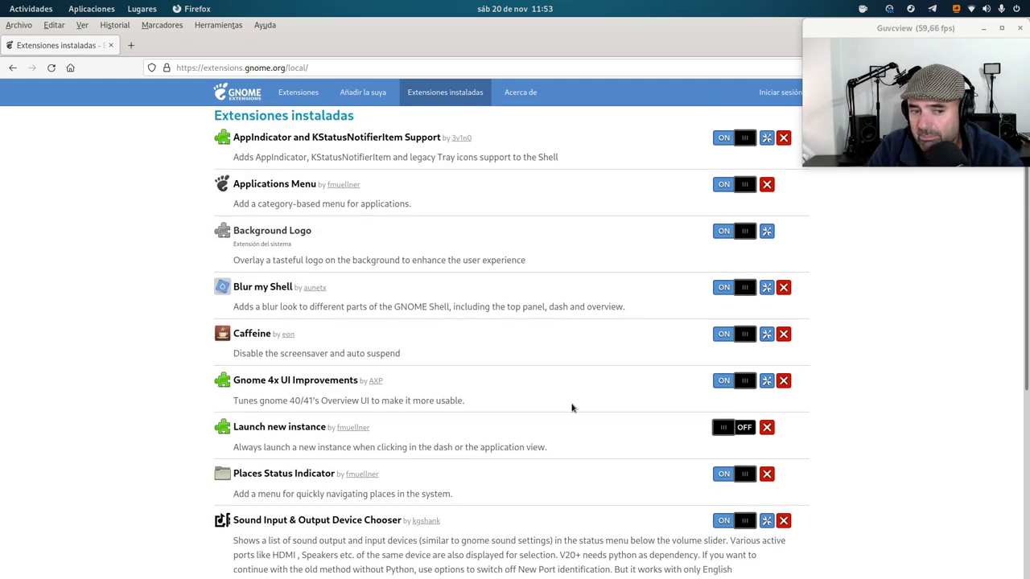
pyautogui.scroll(1, 545, 397)
# Step: Search the GNOME extensions catalogue for "audio", sorted by Recientes and compatible with All versions
pyautogui.click(296, 95)
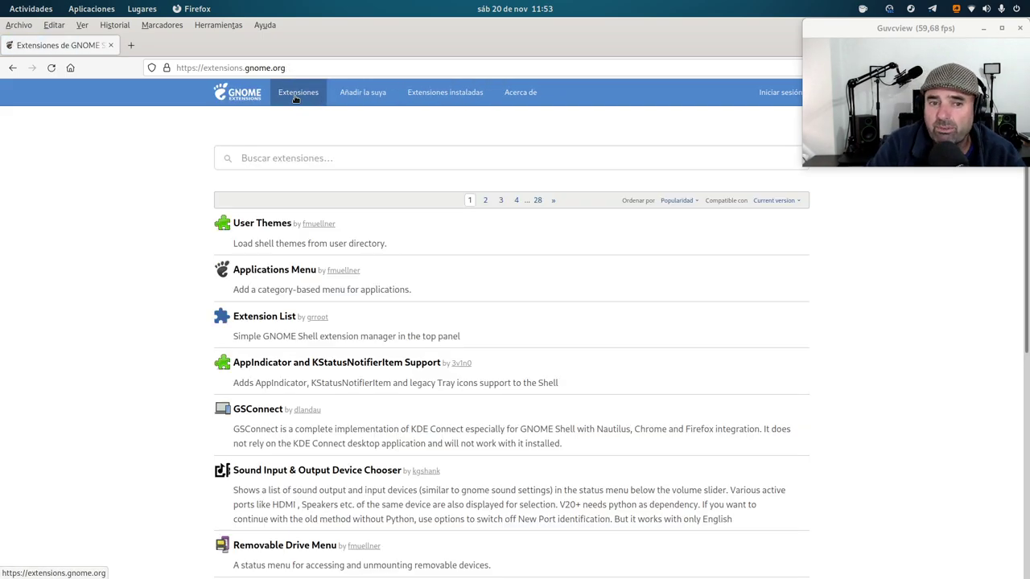
pyautogui.click(677, 200)
pyautogui.click(676, 221)
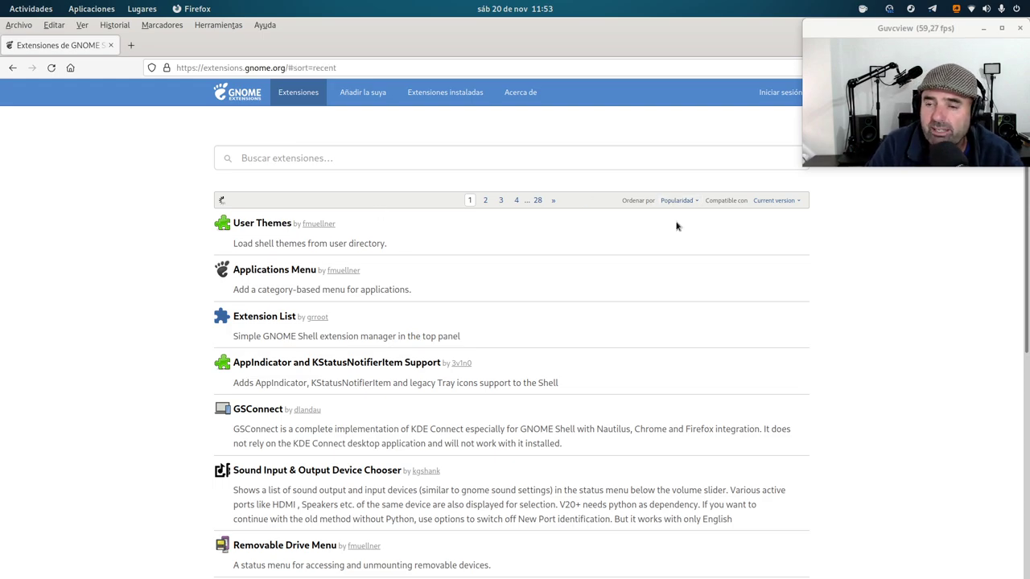
pyautogui.click(347, 158)
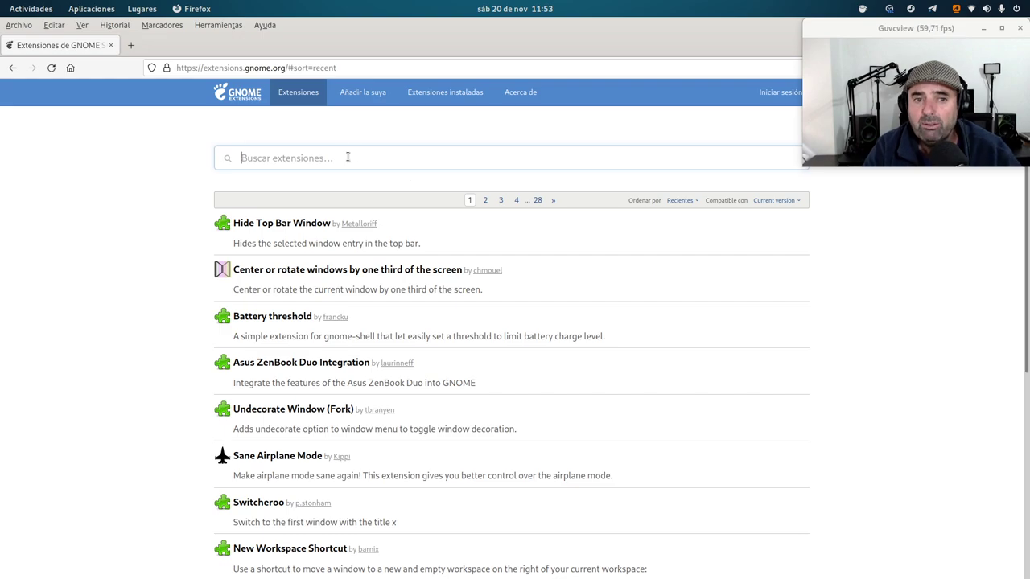
pyautogui.write('audio')
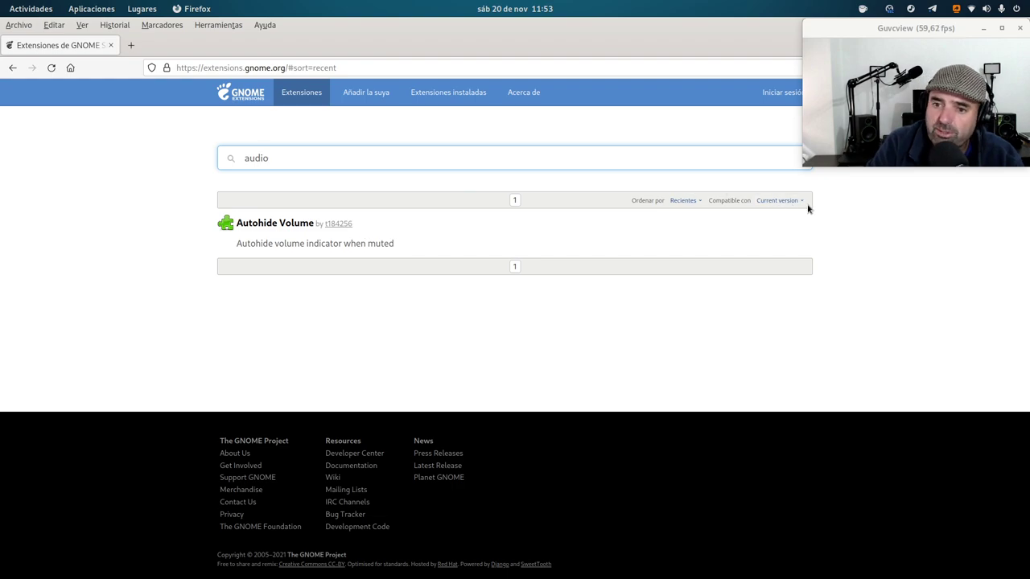
pyautogui.click(784, 201)
pyautogui.click(766, 219)
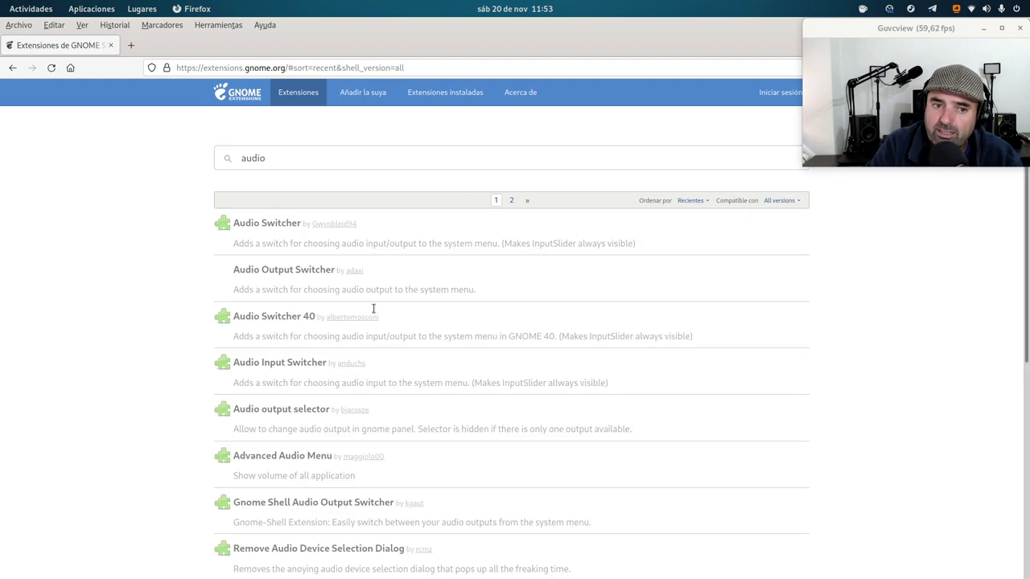
# Step: View the Audio Switcher 40 page with its screenshot enlarged, and return to the installed extensions list
pyautogui.click(265, 319)
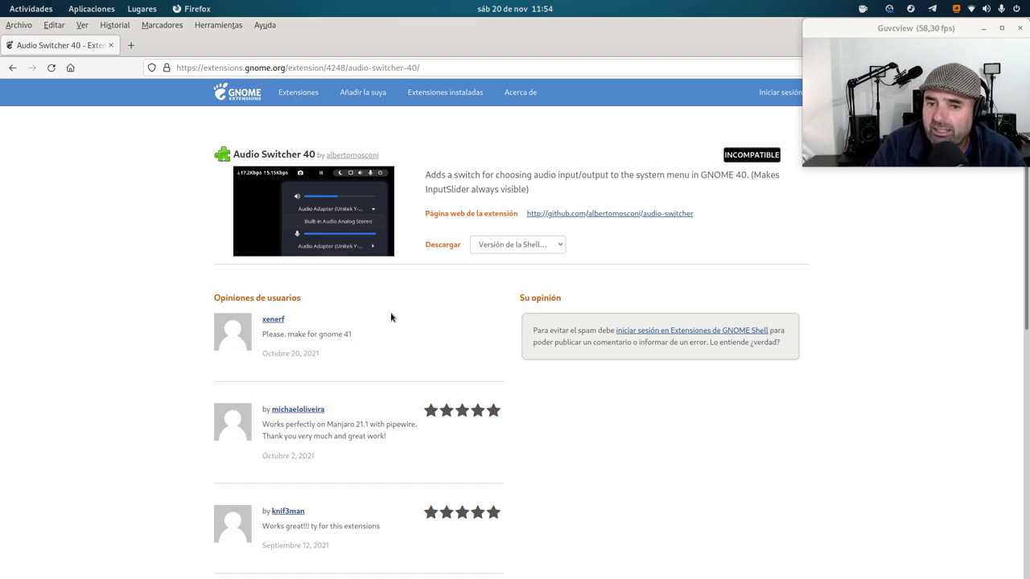
pyautogui.click(341, 220)
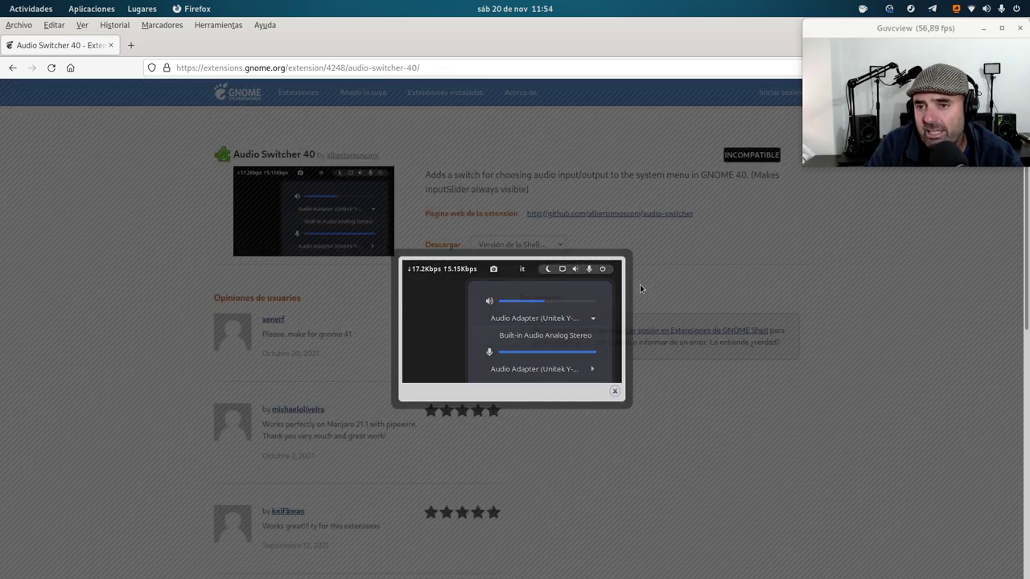
pyautogui.click(641, 288)
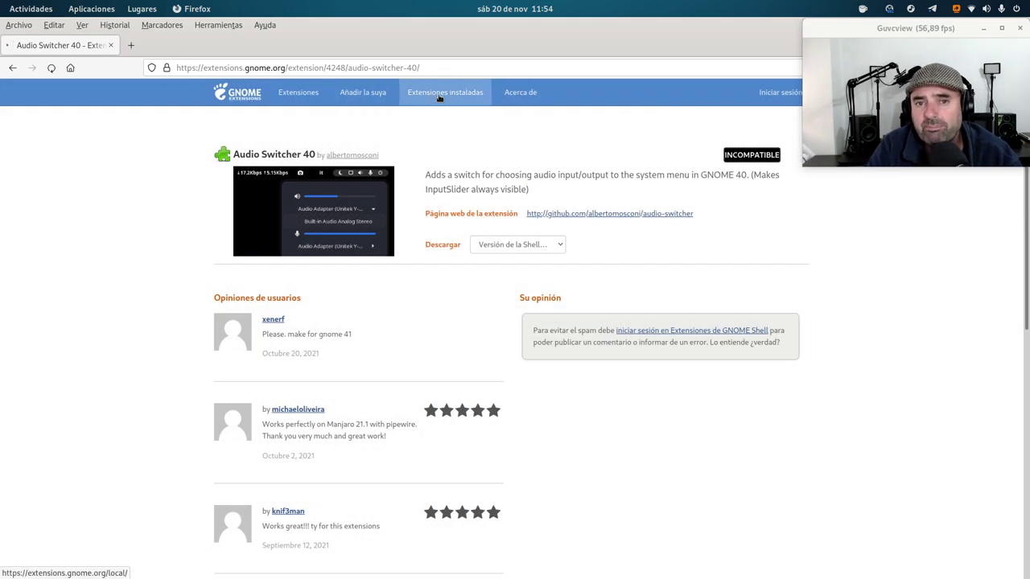
pyautogui.click(440, 95)
# Step: Move the webcam preview slightly down and shift the Extensiones window closer to the middle of the desktop
pyautogui.moveTo(901, 29); pyautogui.dragTo(901, 57)
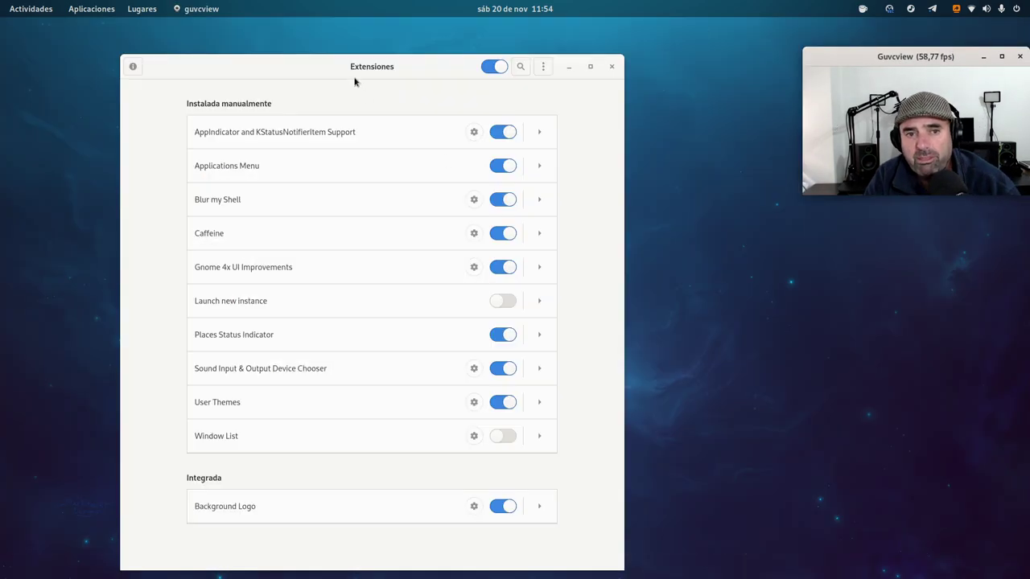
pyautogui.moveTo(357, 64); pyautogui.dragTo(404, 63)
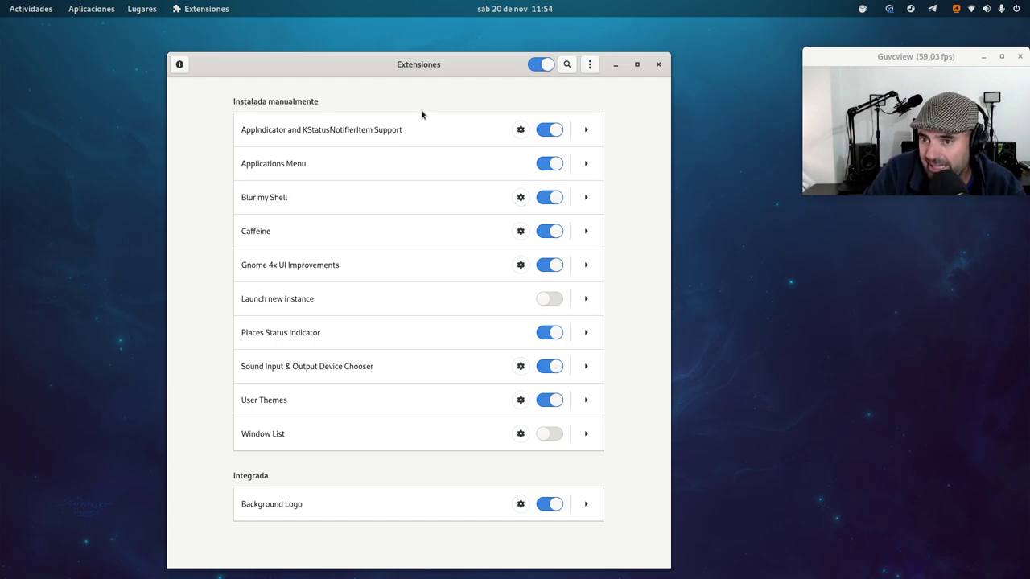
pyautogui.moveTo(443, 70); pyautogui.dragTo(453, 69)
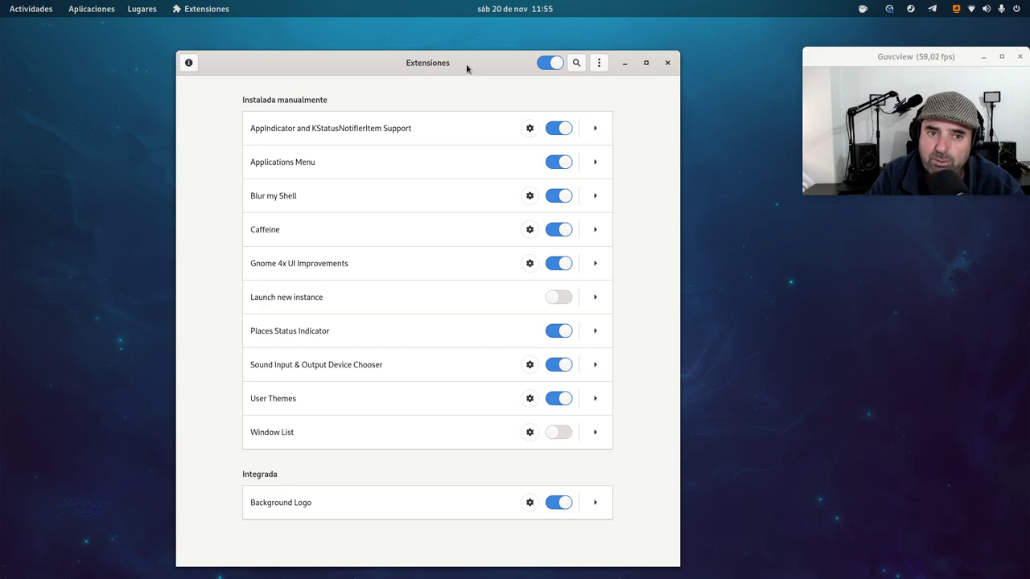
# Step: Switch back to the installed extensions page in Firefox
pyautogui.moveTo(1, 2)
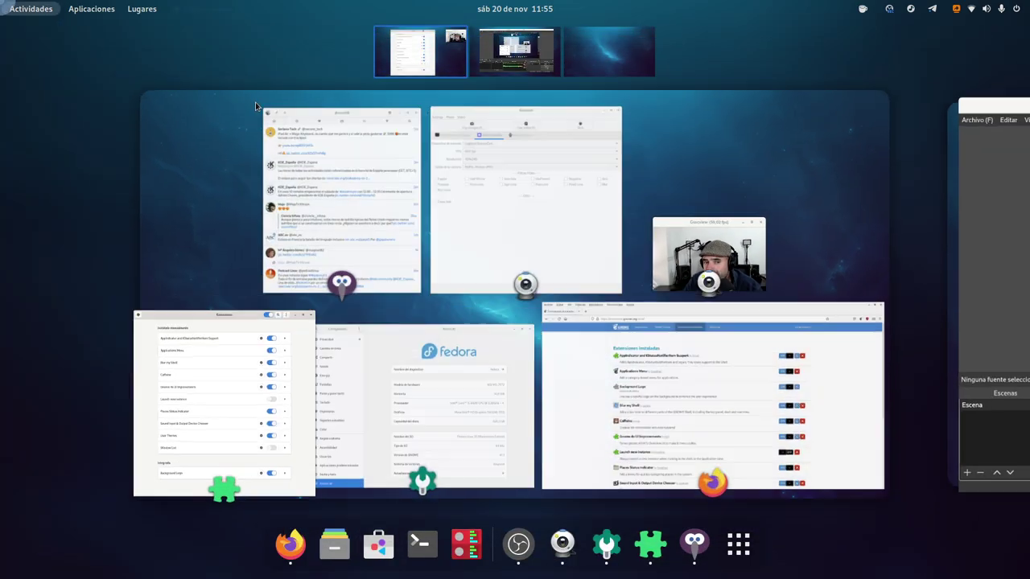
pyautogui.click(661, 363)
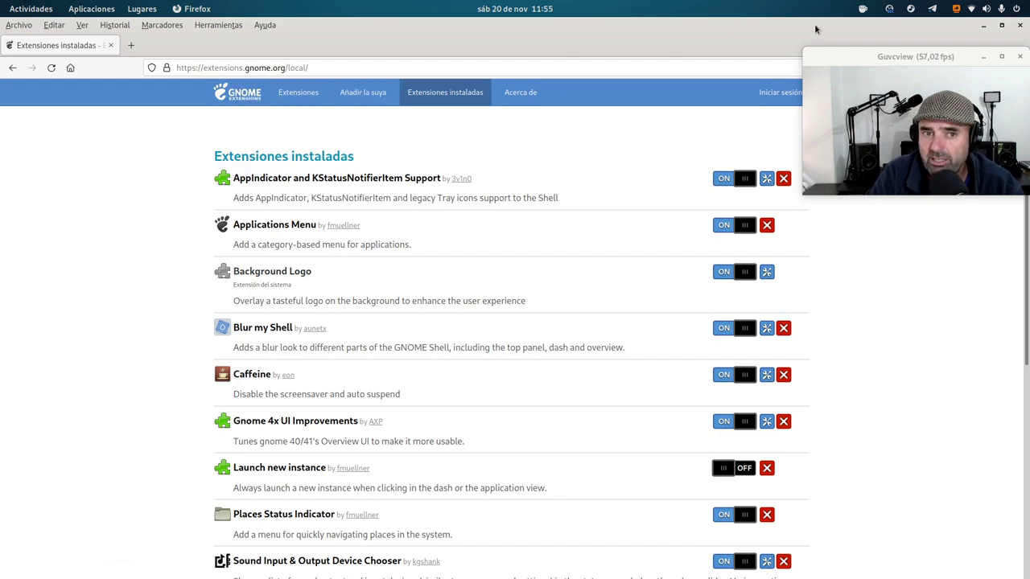
# Step: Minimise the Firefox window and look at the Internet category of the Aplicaciones menu
pyautogui.click(983, 25)
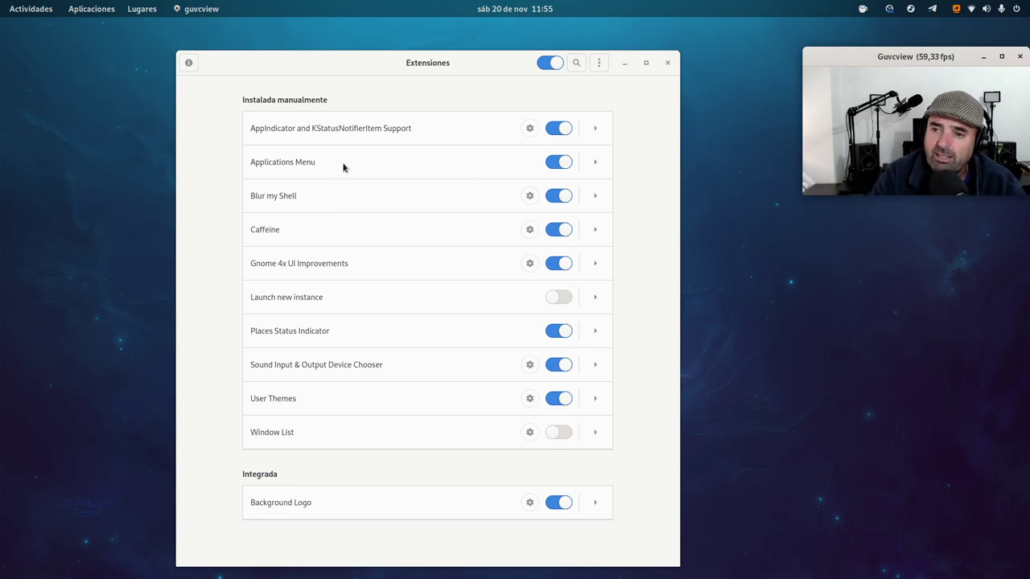
pyautogui.click(97, 12)
pyautogui.moveTo(66, 115)
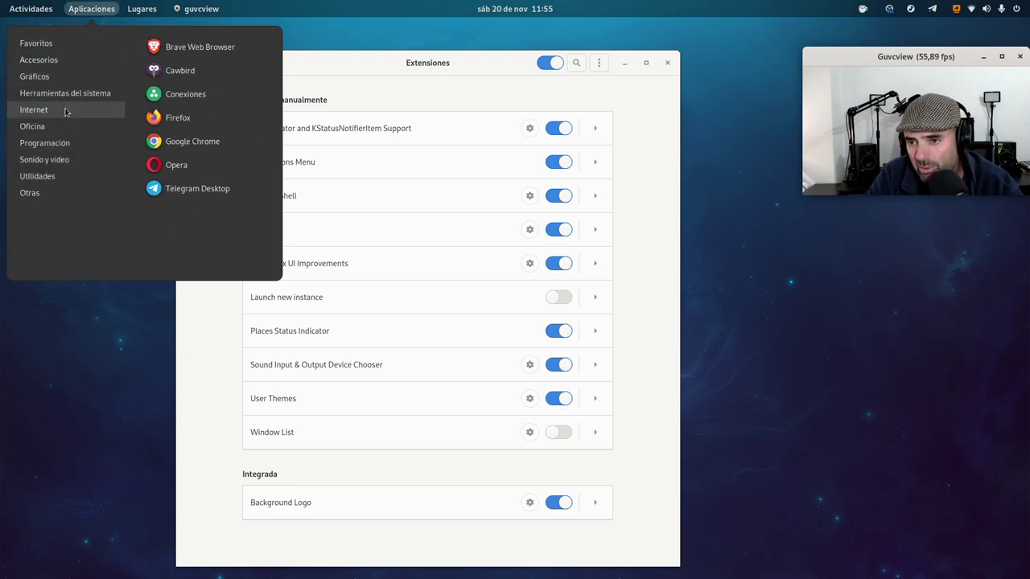
pyautogui.click(56, 329)
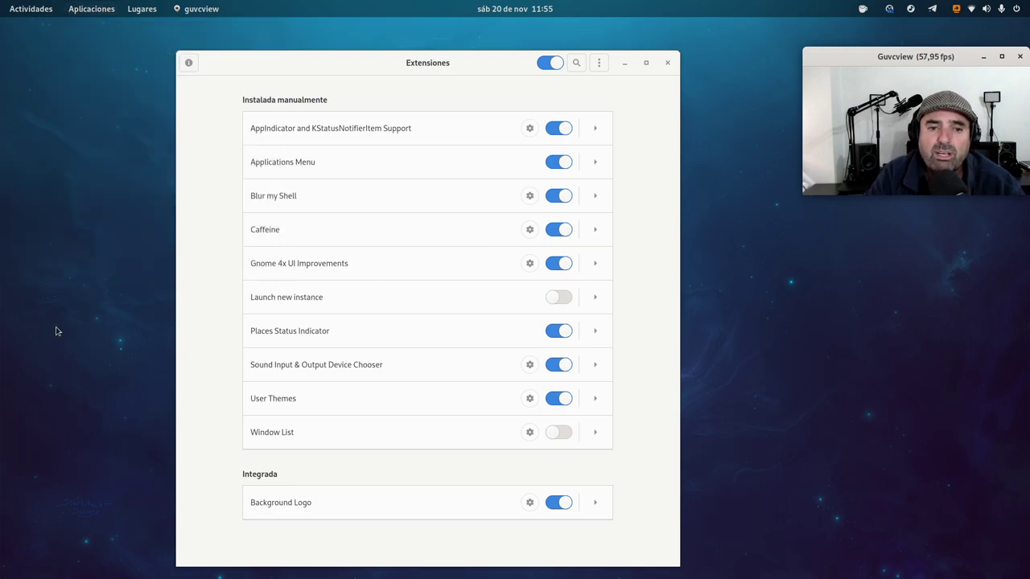
# Step: View the activities overview briefly, then browse the Aplicaciones categories, including Sonido y vídeo and Herramientas del sistema
pyautogui.press('super')
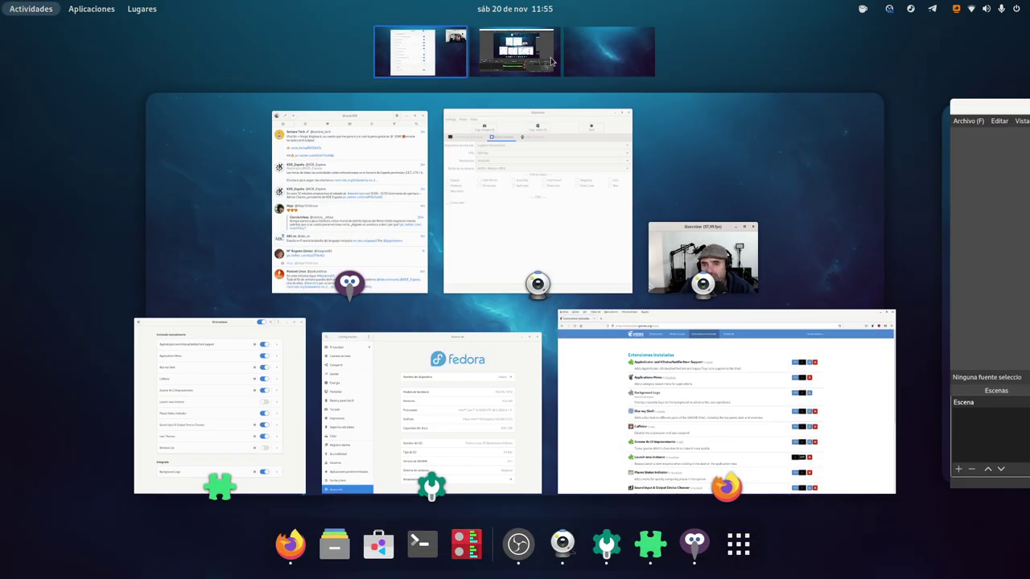
pyautogui.click(3, 7)
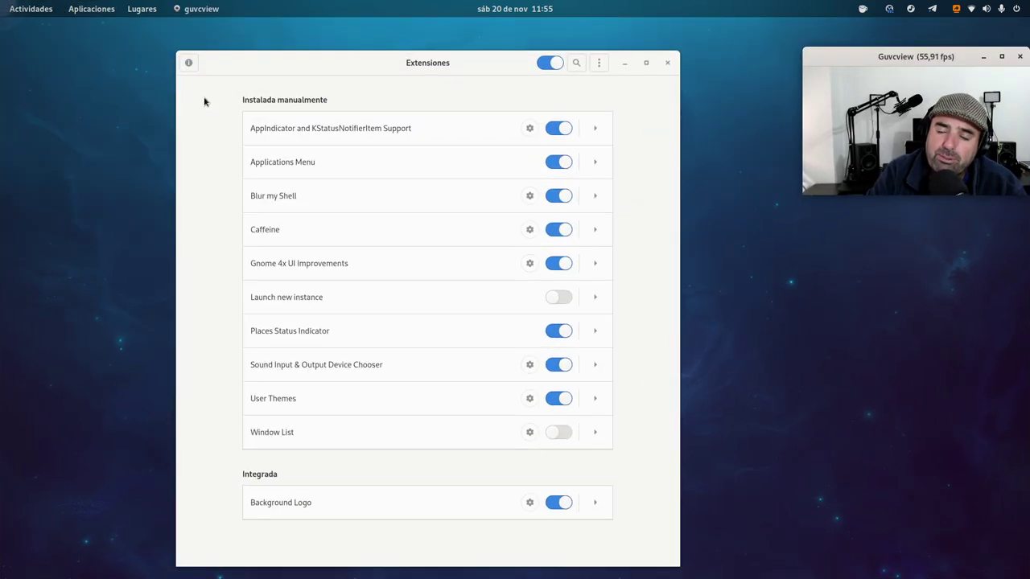
pyautogui.click(91, 9)
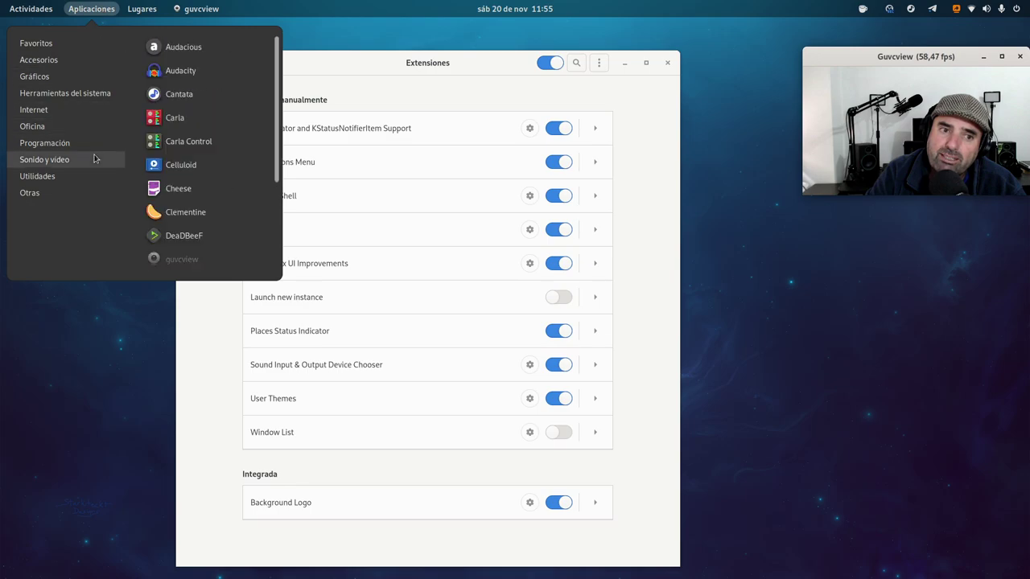
pyautogui.moveTo(84, 112)
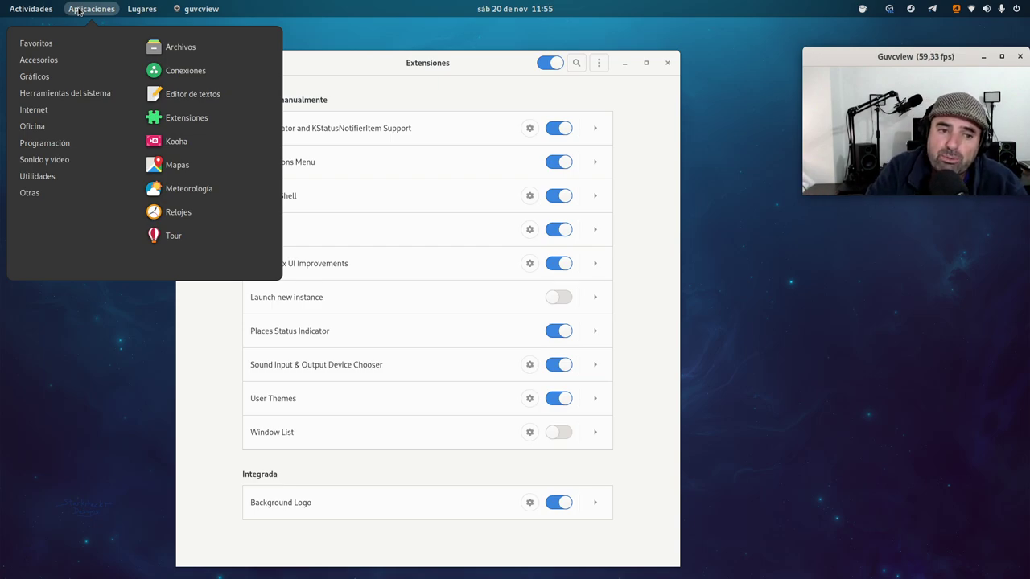
pyautogui.moveTo(115, 95)
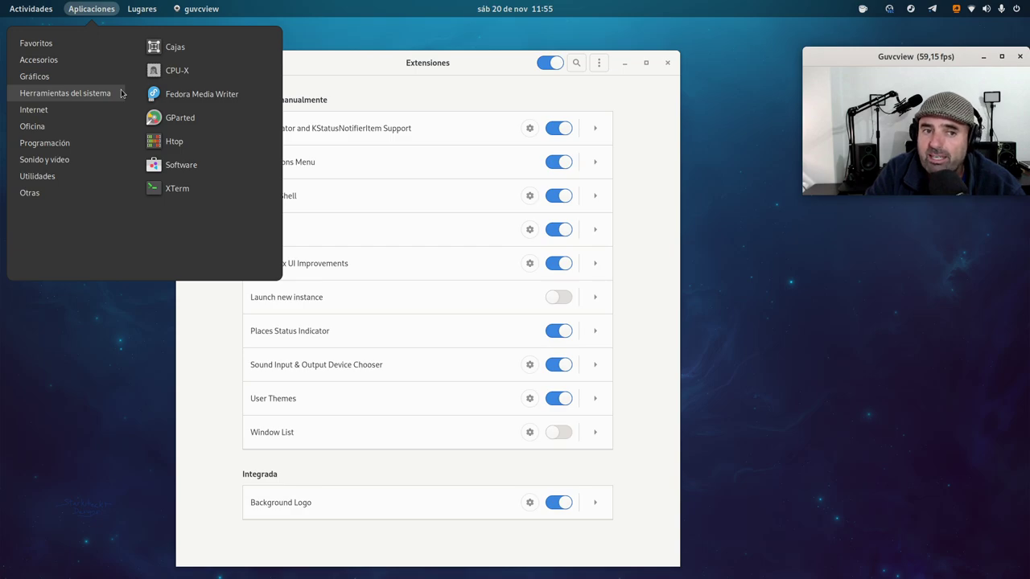
pyautogui.click(202, 457)
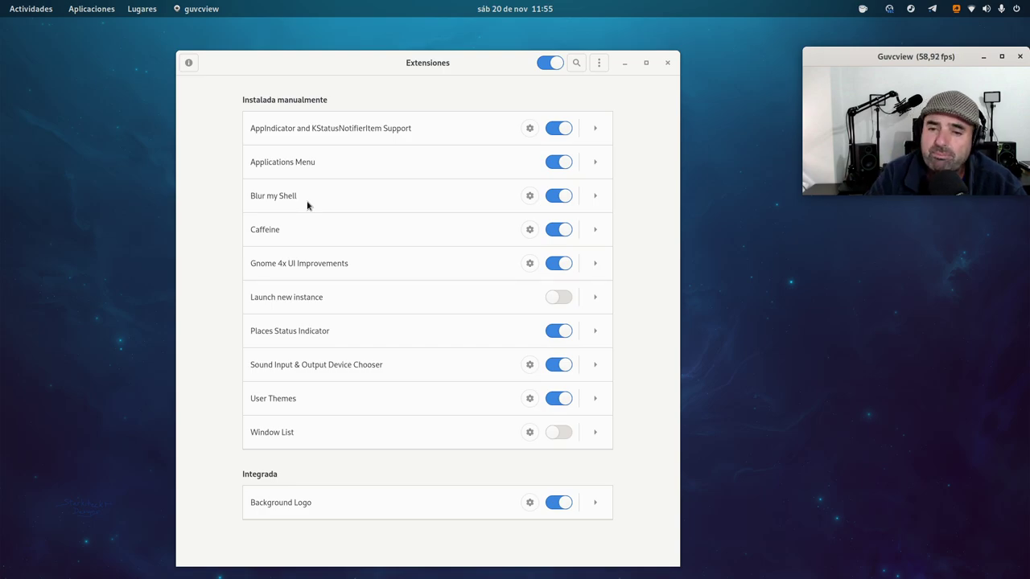
# Step: View the empty third workspace in the activities overview and return to the first workspace's desktop
pyautogui.press('super')
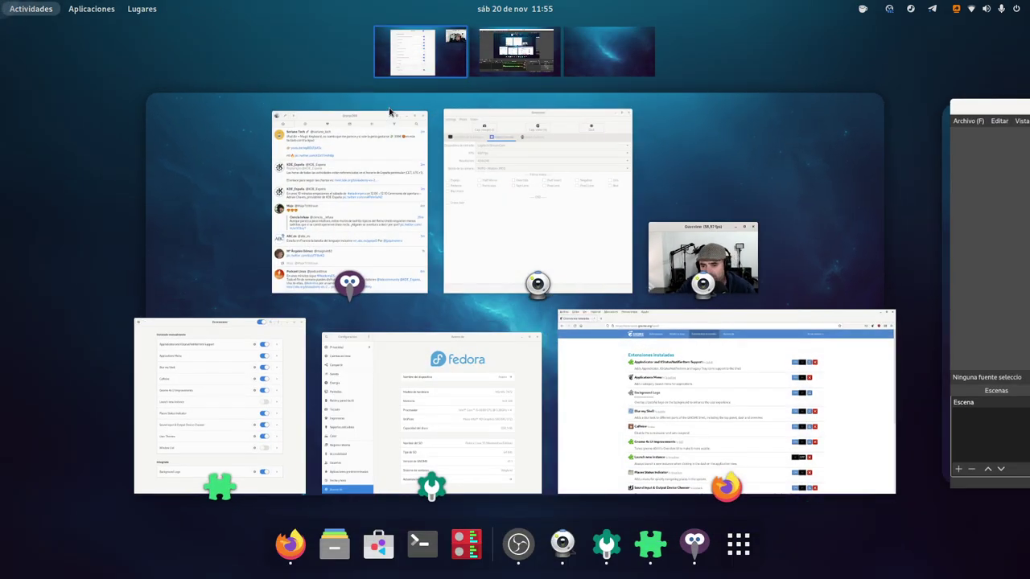
pyautogui.click(602, 54)
pyautogui.click(412, 53)
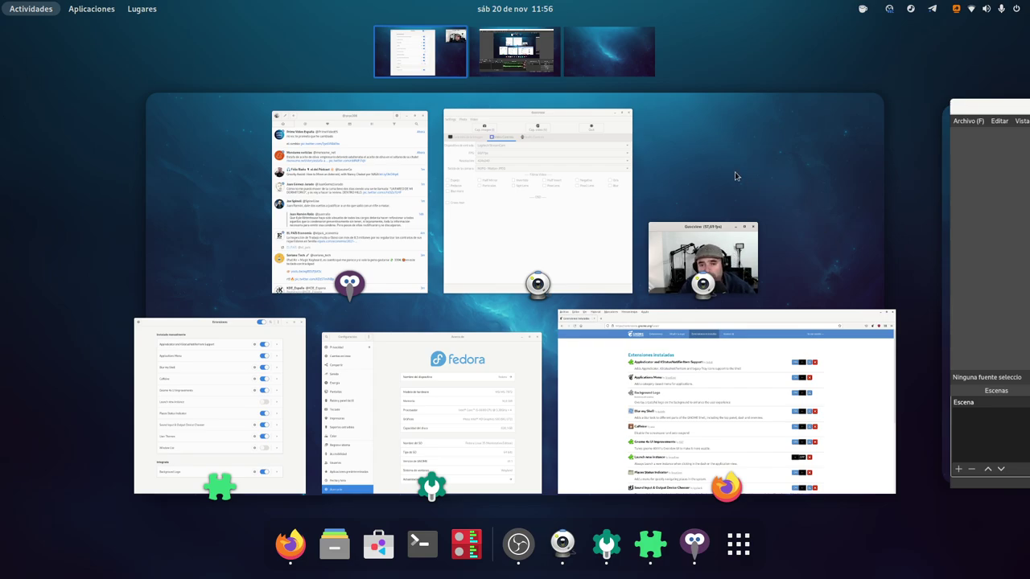
pyautogui.click(400, 56)
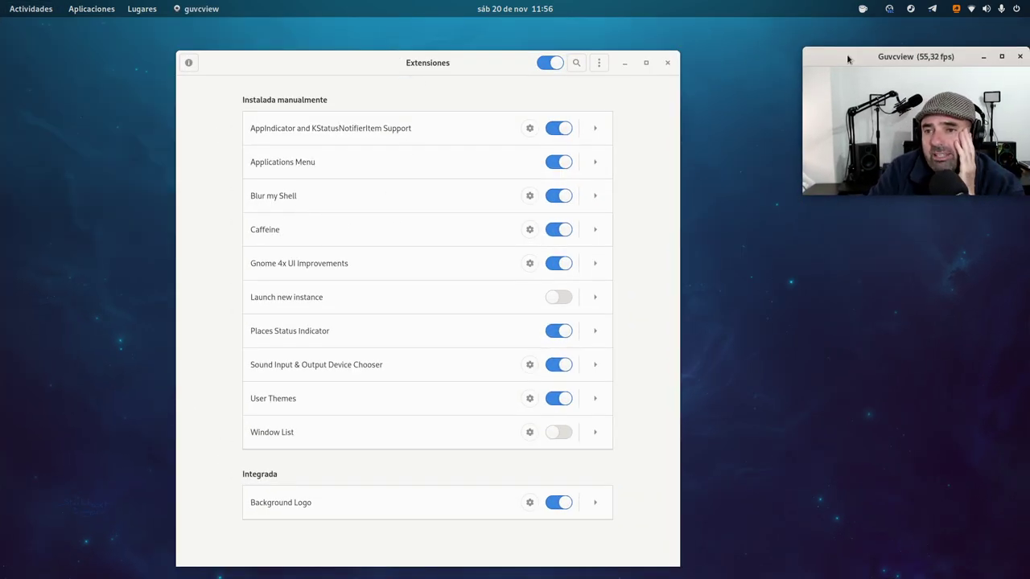
# Step: Toggle the Caffeine extension and switch it back again
pyautogui.click(862, 11)
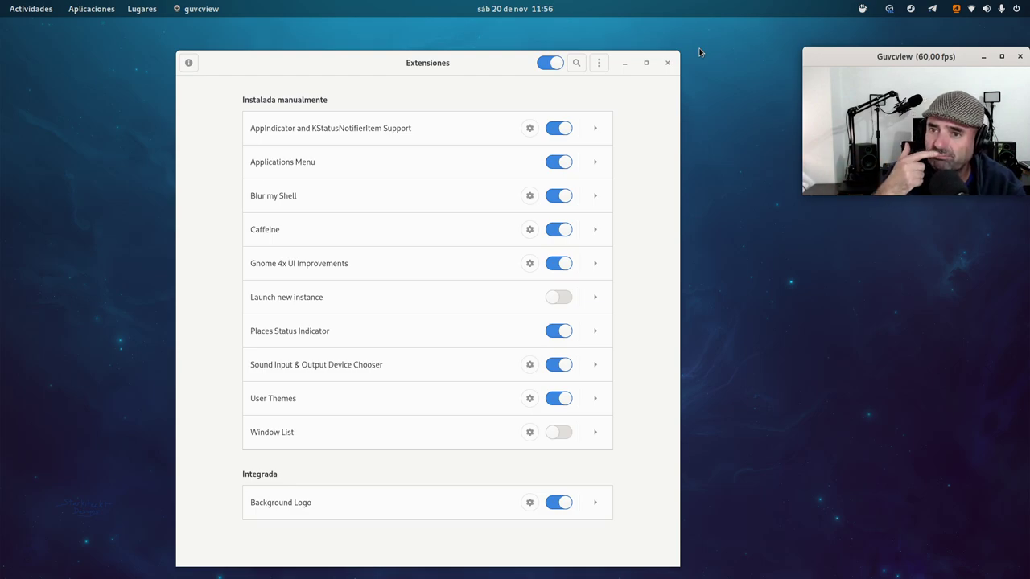
pyautogui.press('super+c')
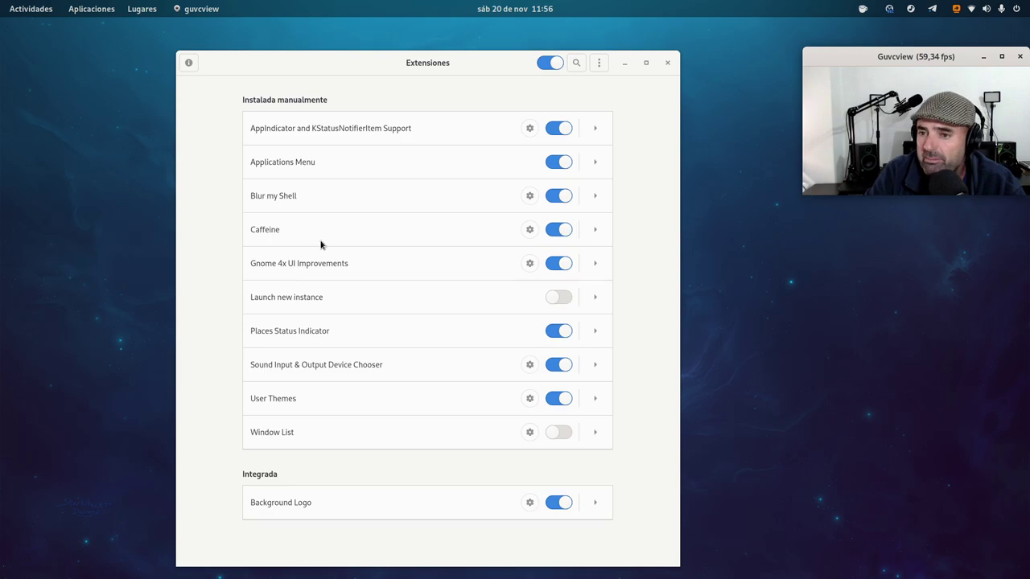
# Step: Show the activities overview and bring the Extensiones window into focus
pyautogui.moveTo(2, 2)
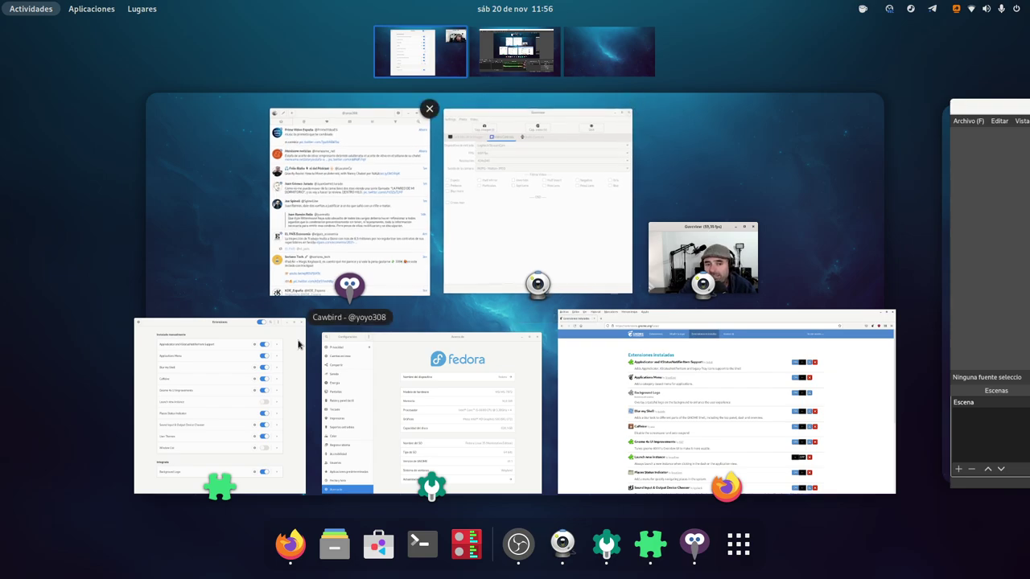
pyautogui.click(260, 413)
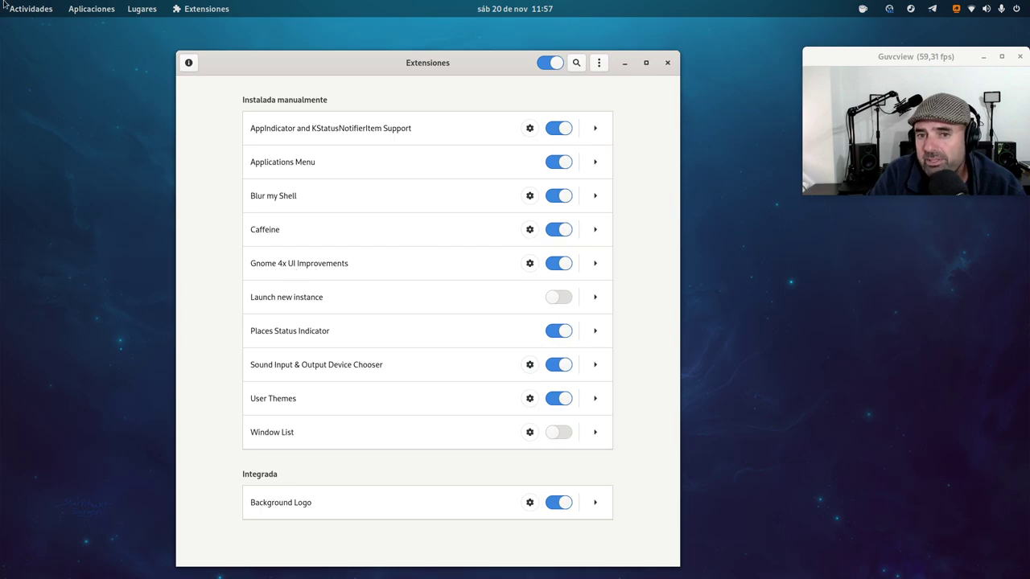
# Step: From the activities overview, launch the terminal on the second workspace and Software on the third workspace
pyautogui.press('super')
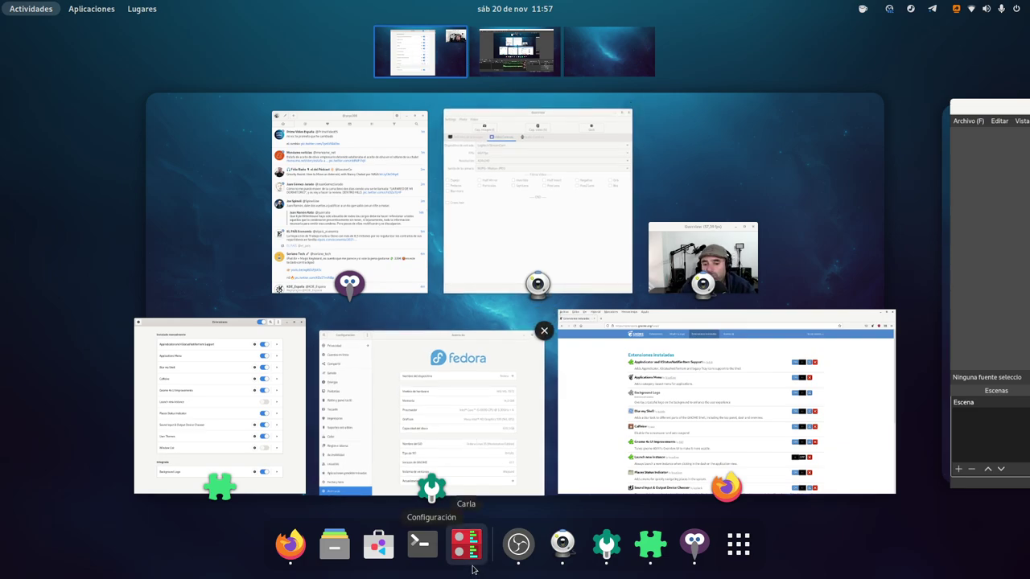
pyautogui.moveTo(424, 552); pyautogui.dragTo(544, 50)
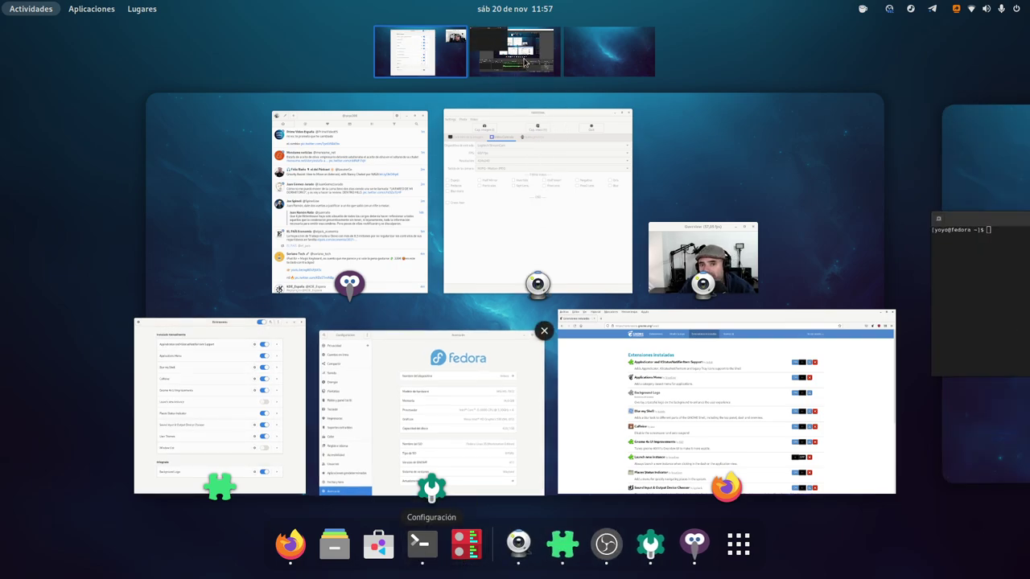
pyautogui.moveTo(414, 456); pyautogui.dragTo(593, 77)
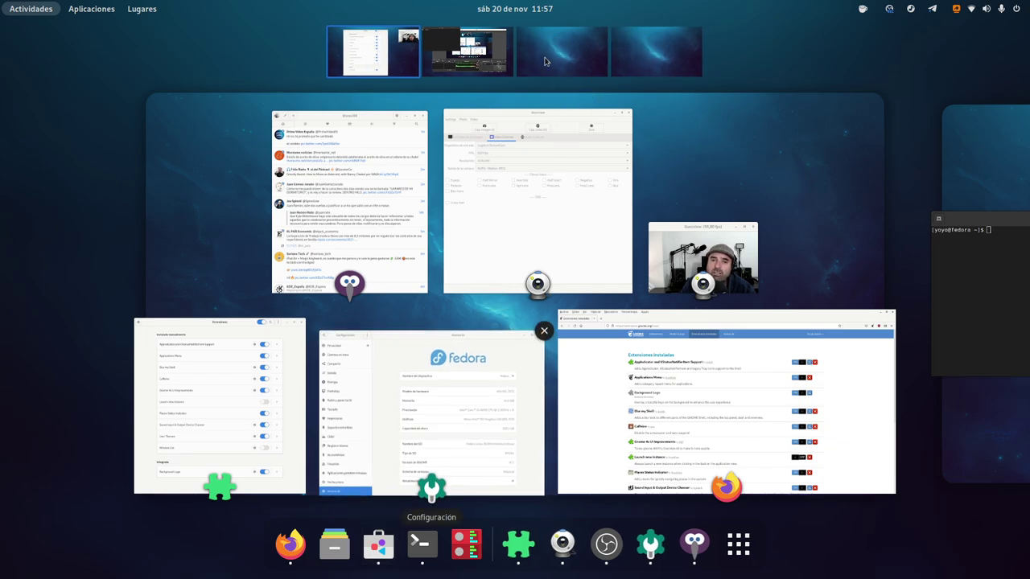
# Step: Inspect the second workspace with the terminal and OBS, and return to the first workspace's desktop
pyautogui.click(523, 61)
pyautogui.click(495, 61)
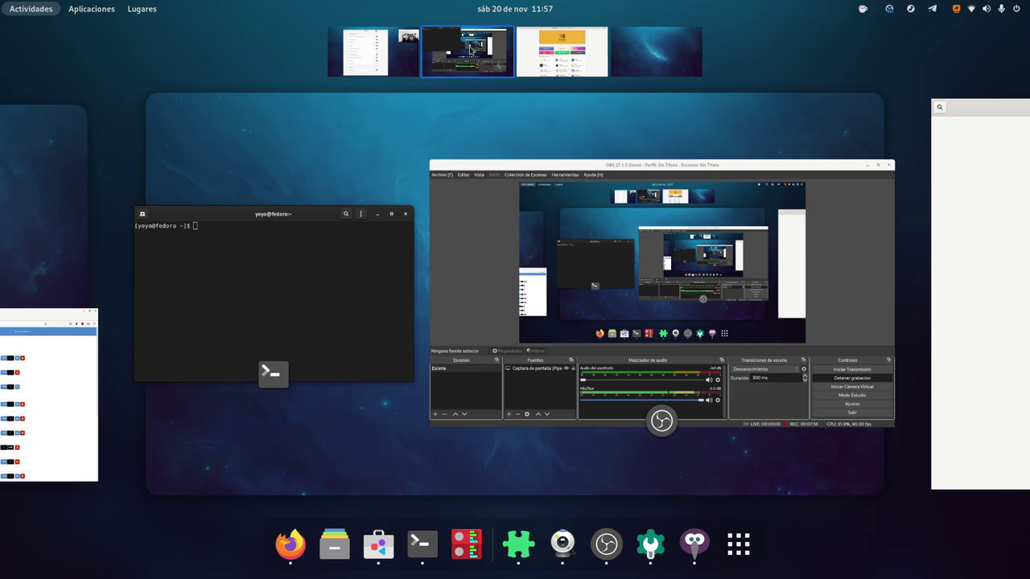
pyautogui.click(473, 63)
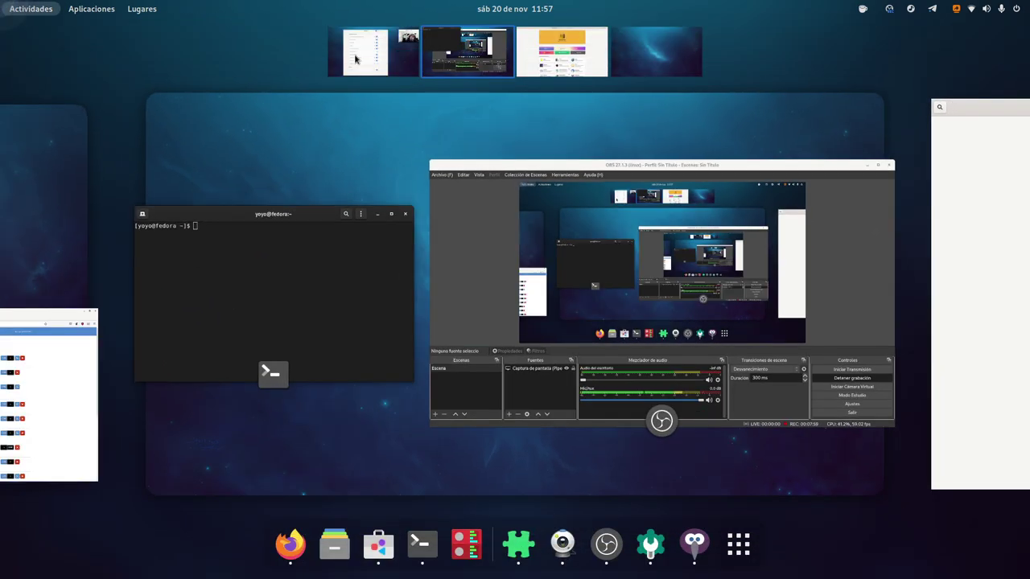
pyautogui.click(355, 58)
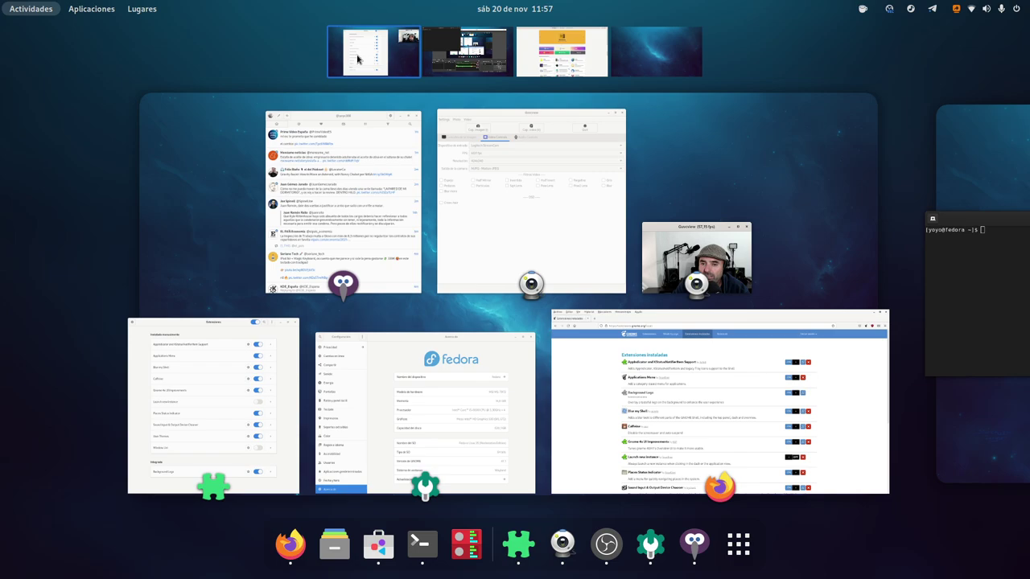
pyautogui.click(748, 177)
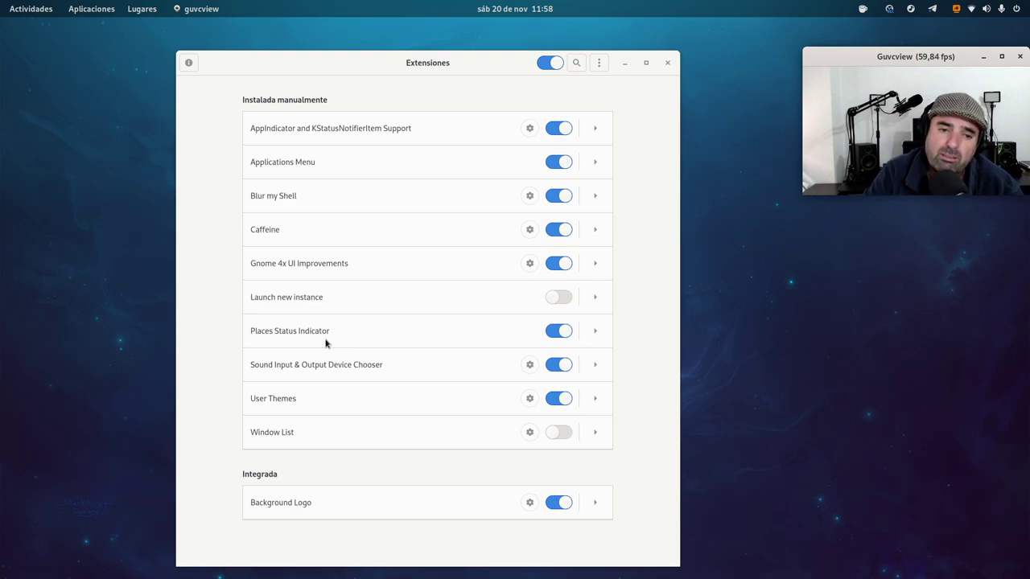
# Step: Examine the folders and drives offered by the Lugares menu, and dismiss it
pyautogui.click(151, 12)
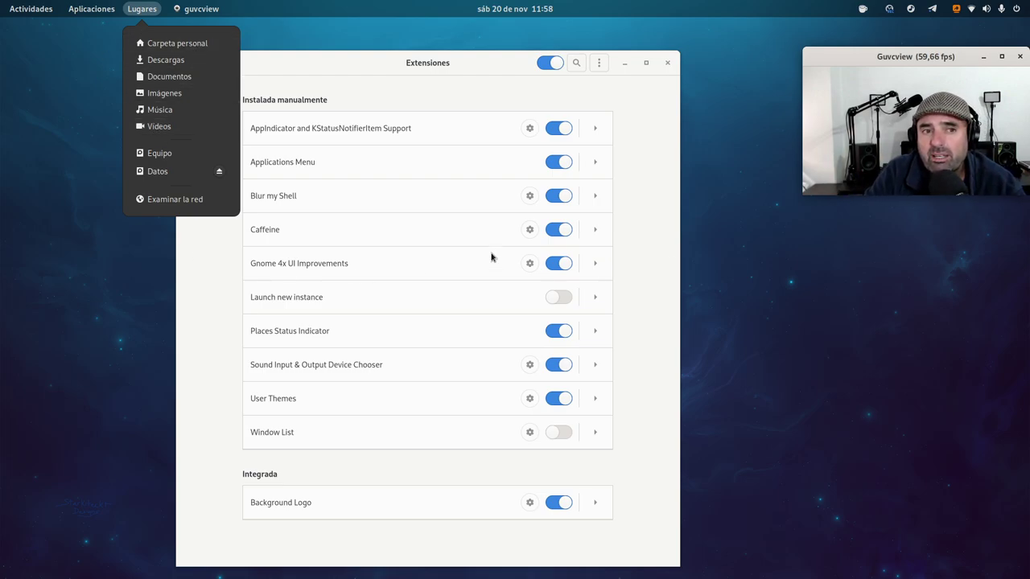
pyautogui.click(736, 318)
pyautogui.click(142, 9)
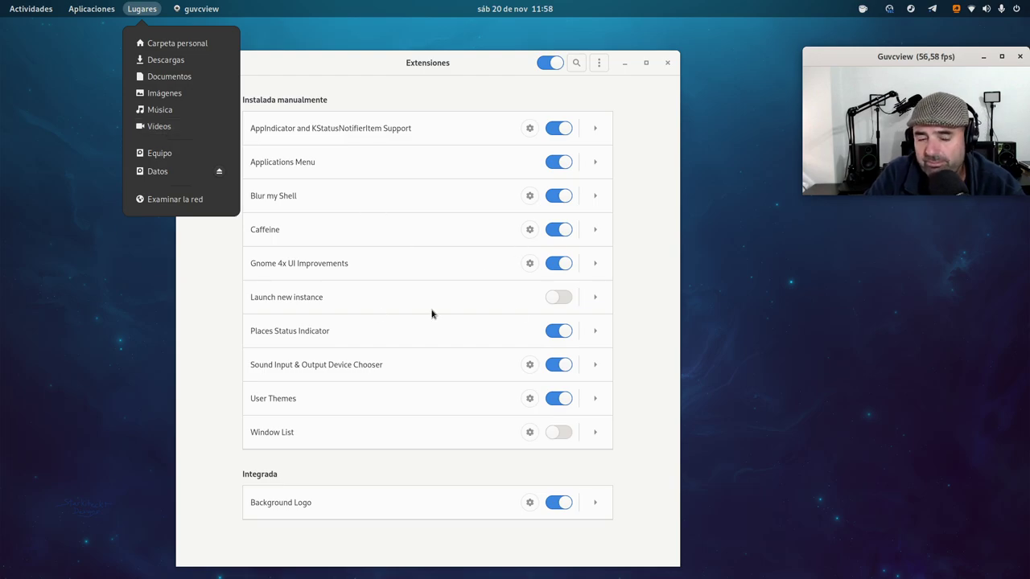
pyautogui.click(491, 67)
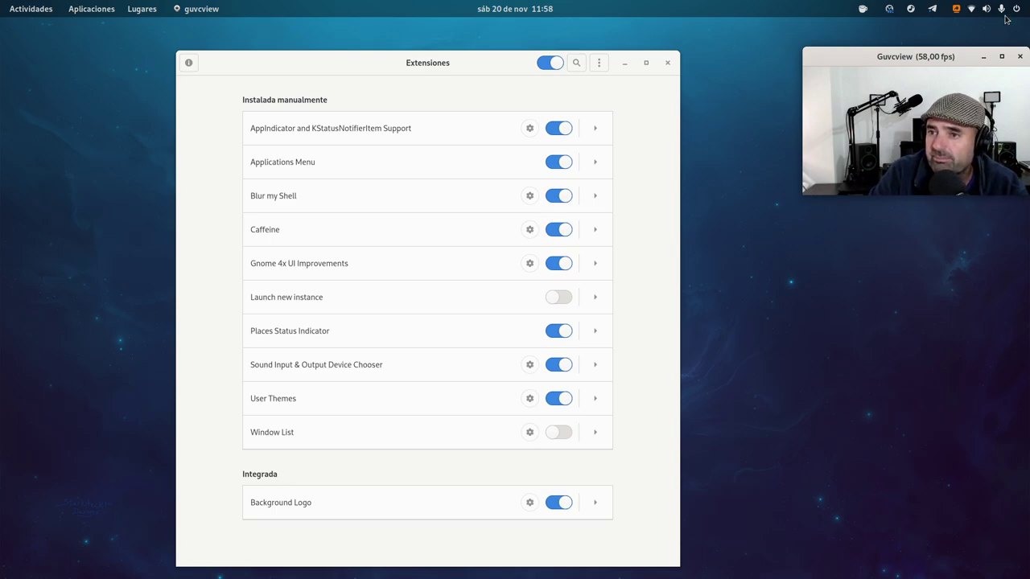
# Step: Examine the audio controls and available sound output devices in the system status menu, and dismiss it
pyautogui.click(971, 9)
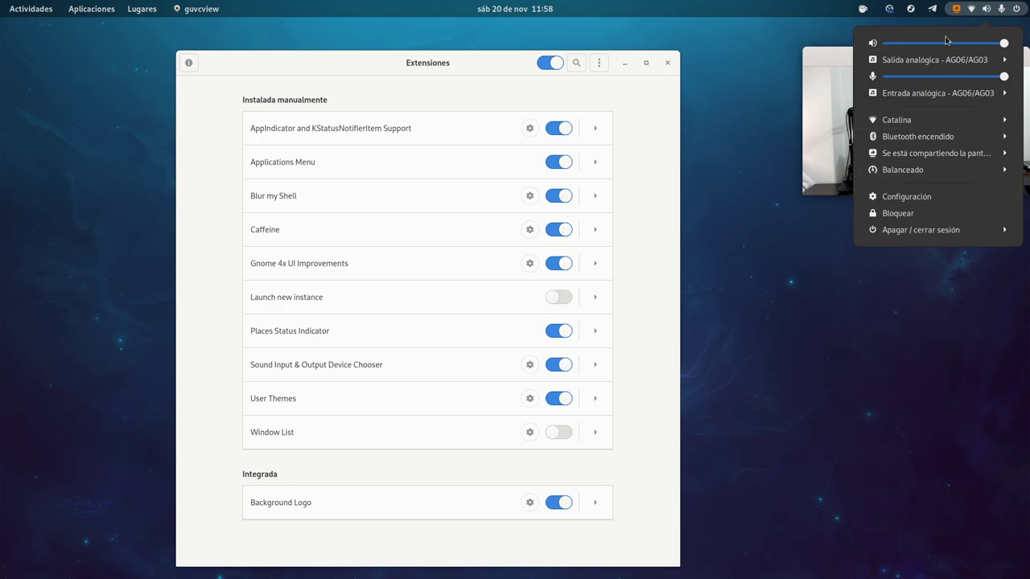
pyautogui.click(963, 61)
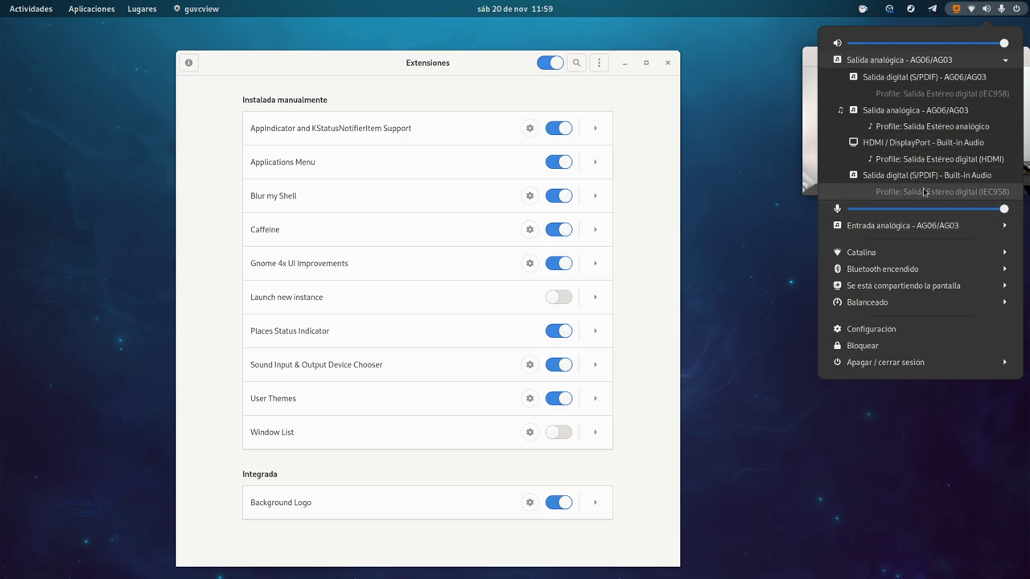
pyautogui.click(941, 62)
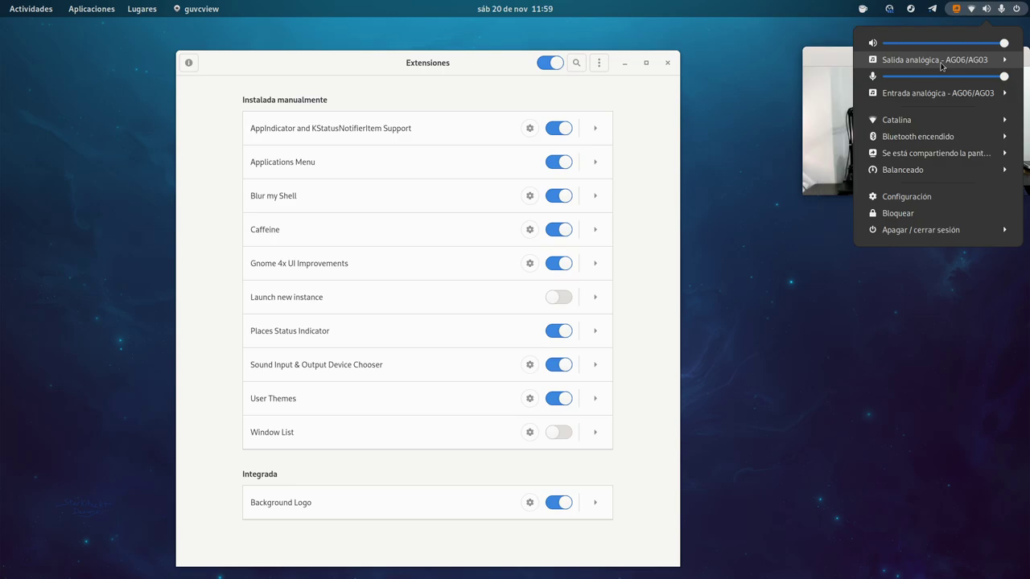
pyautogui.click(808, 296)
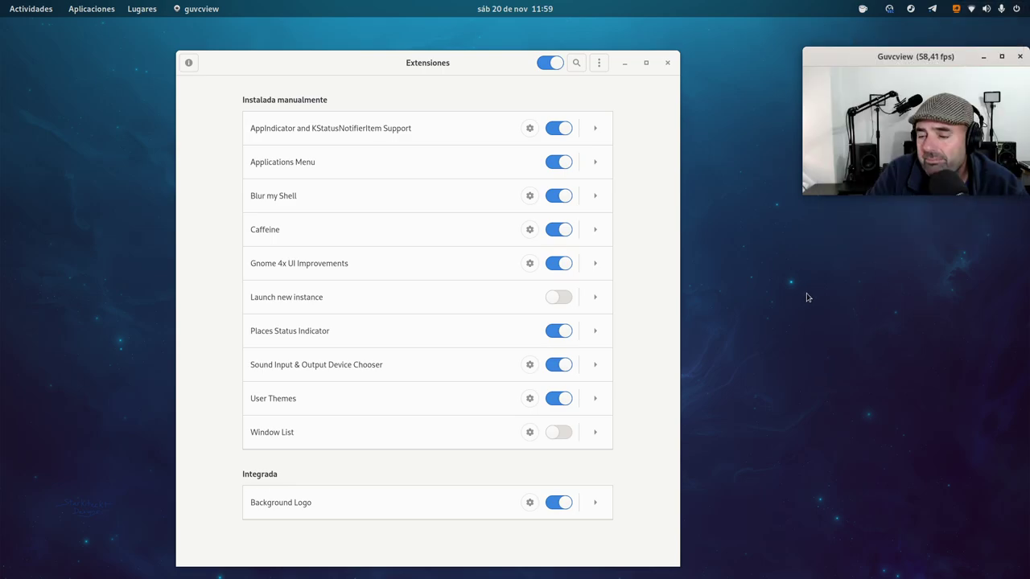
pyautogui.click(985, 9)
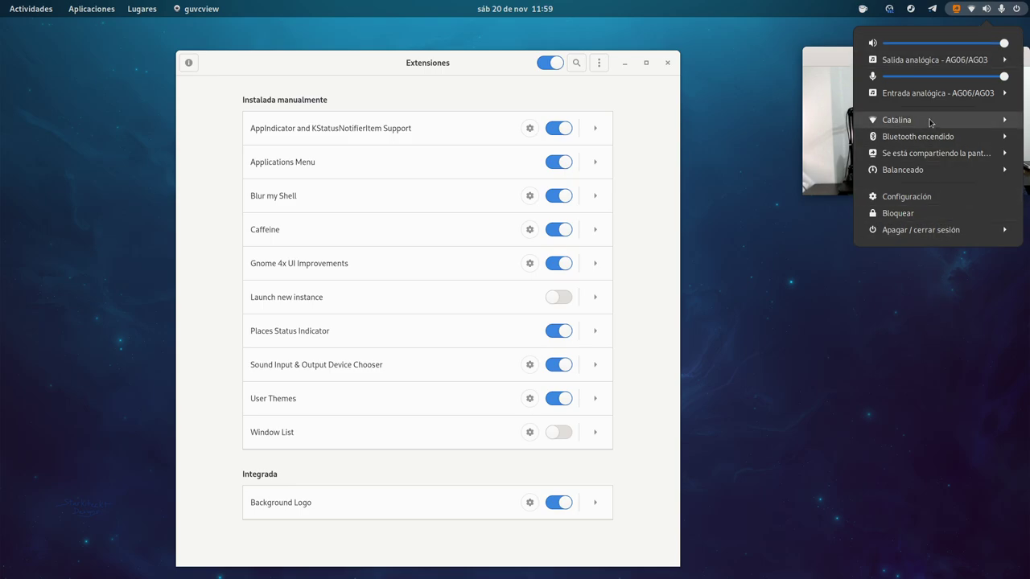
pyautogui.click(450, 70)
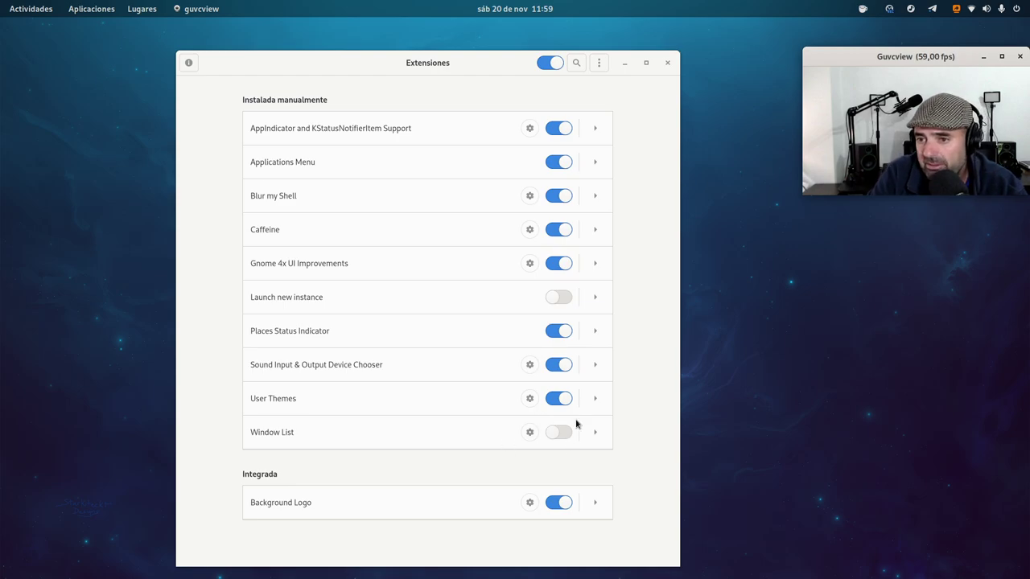
# Step: Move the Extensiones window slightly towards the desktop's upper-left corner and open the Background Logo extension's settings
pyautogui.moveTo(455, 65); pyautogui.dragTo(411, 47)
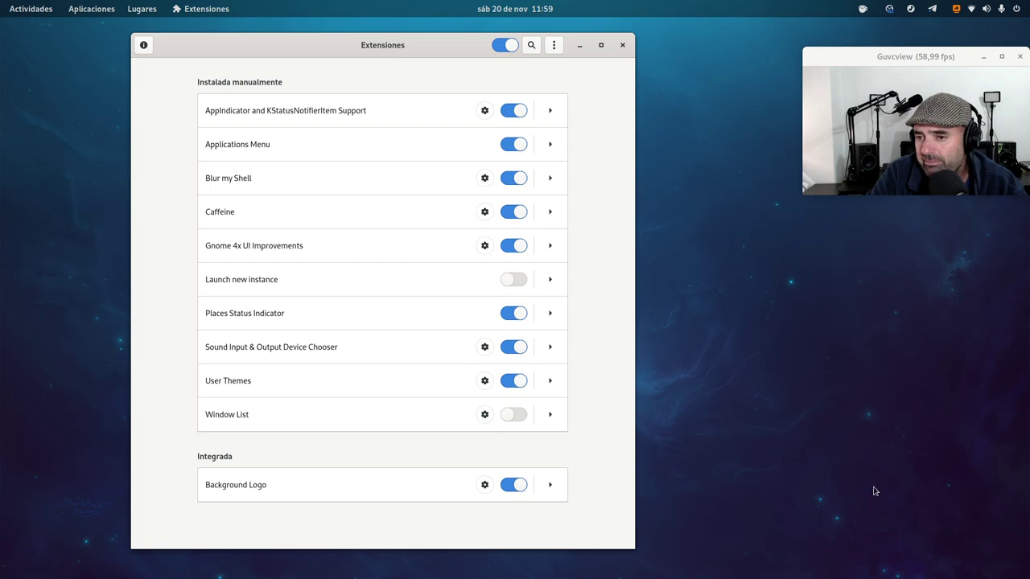
pyautogui.moveTo(435, 56)
pyautogui.mouseDown()
pyautogui.moveTo(603, 75)
pyautogui.moveTo(450, 61)
pyautogui.mouseUp()
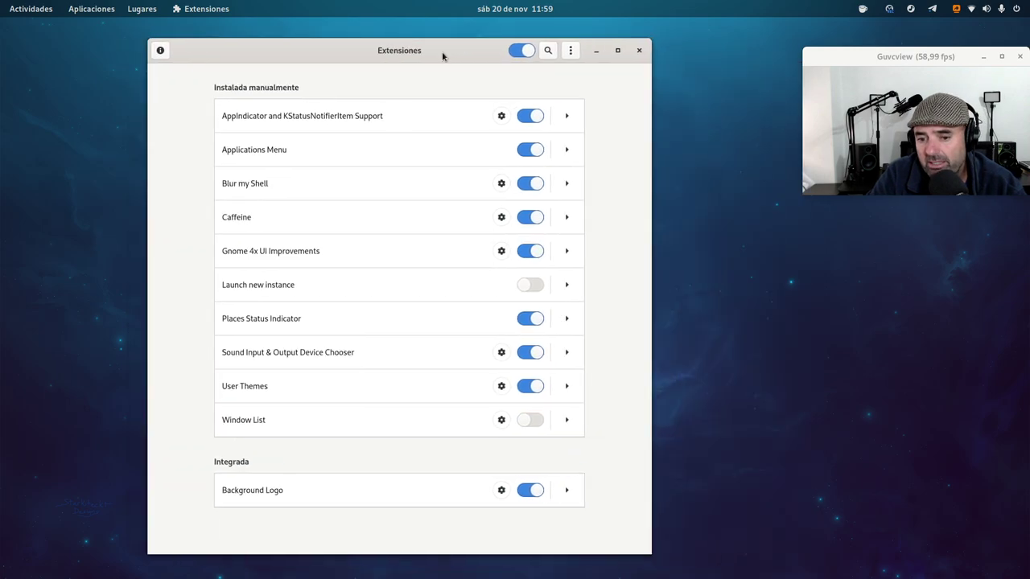
pyautogui.click(505, 492)
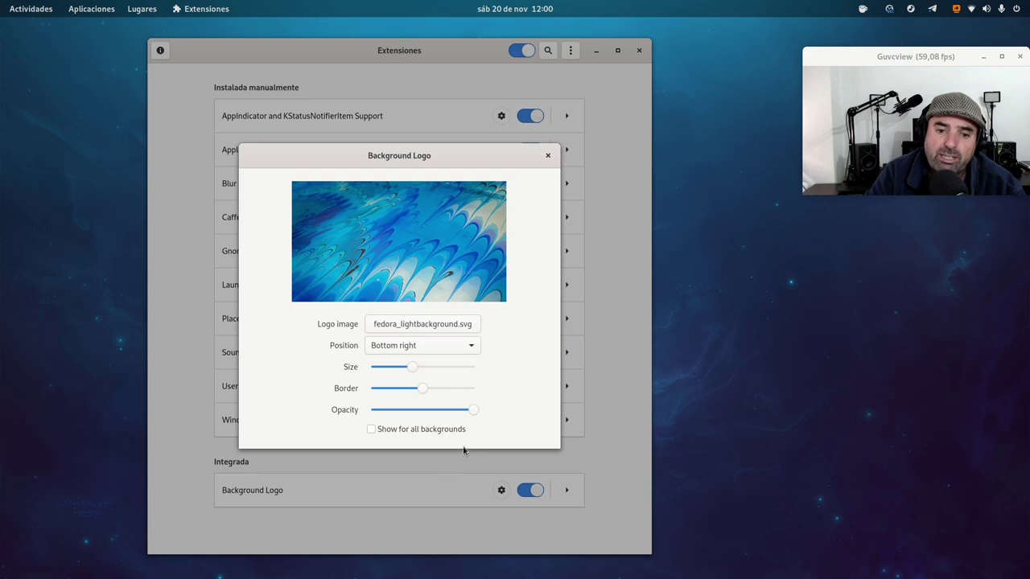
# Step: Turn on Background Logo's option to show the logo for all backgrounds, and close its settings
pyautogui.click(437, 432)
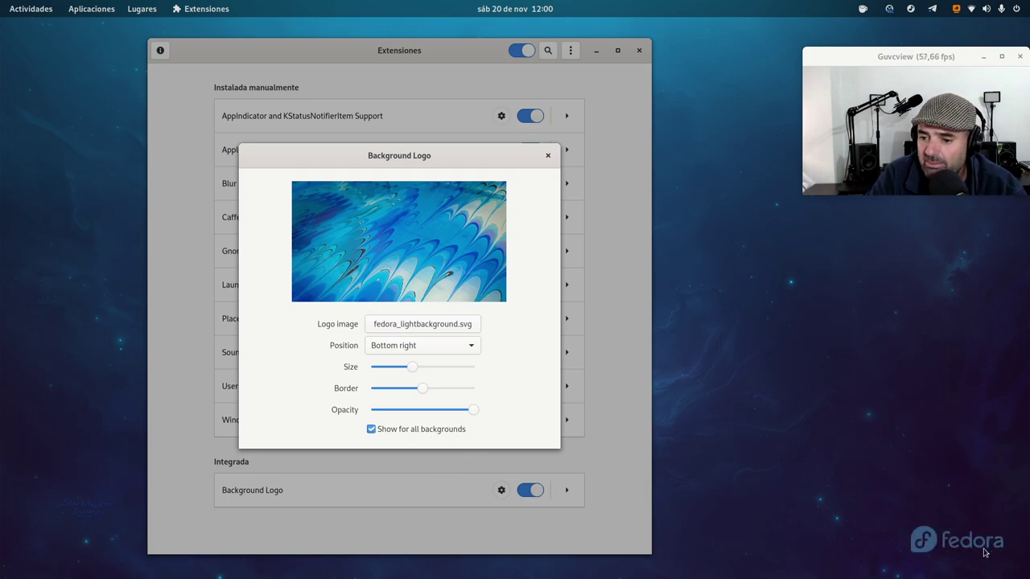
pyautogui.click(439, 432)
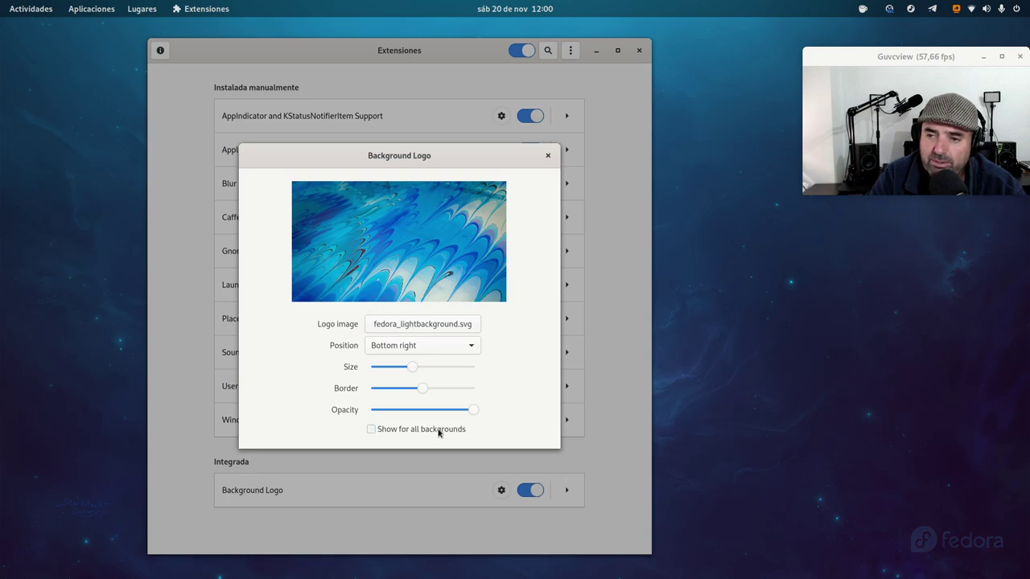
pyautogui.click(437, 432)
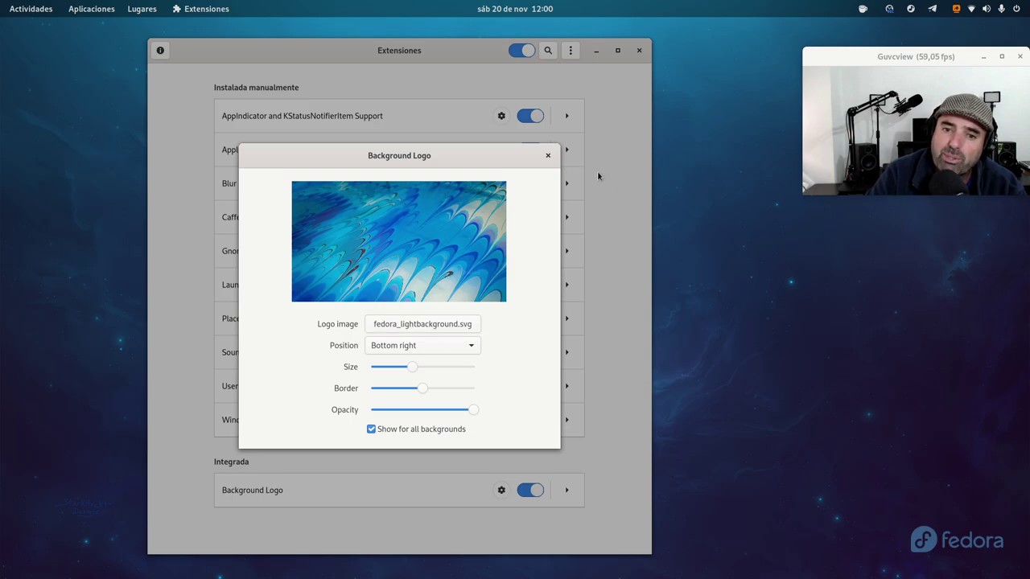
pyautogui.click(548, 156)
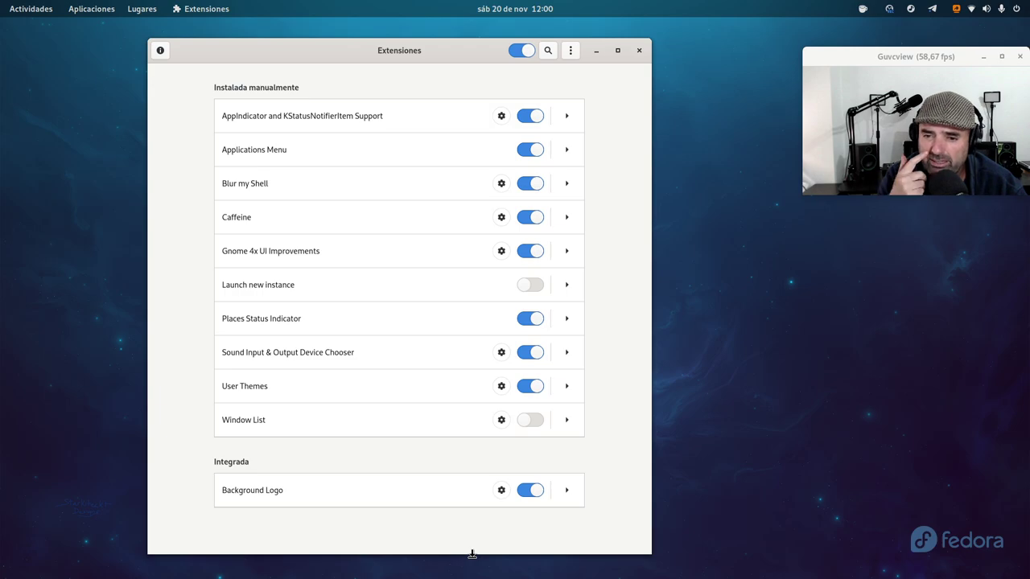
pyautogui.click(501, 490)
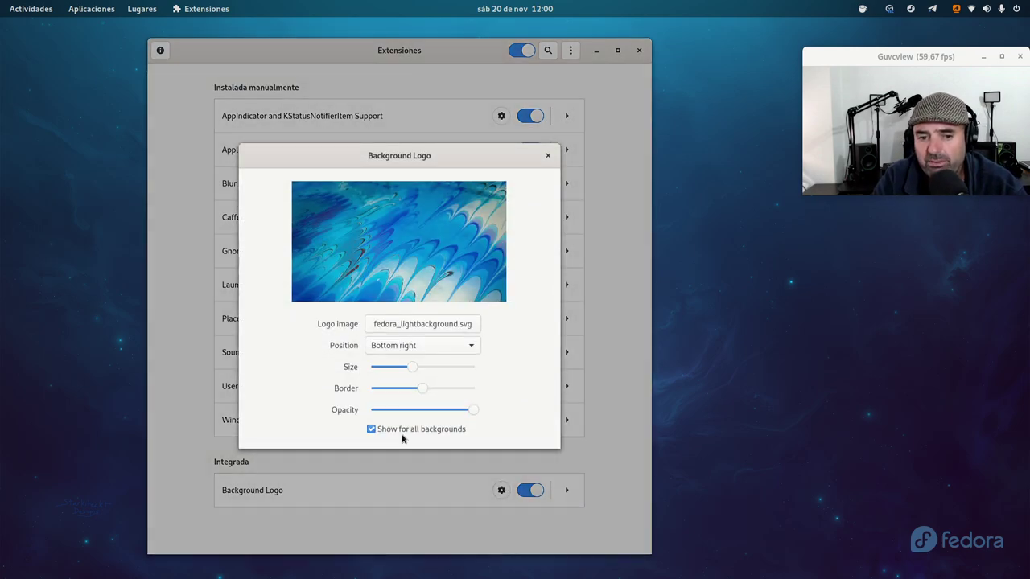
pyautogui.click(547, 156)
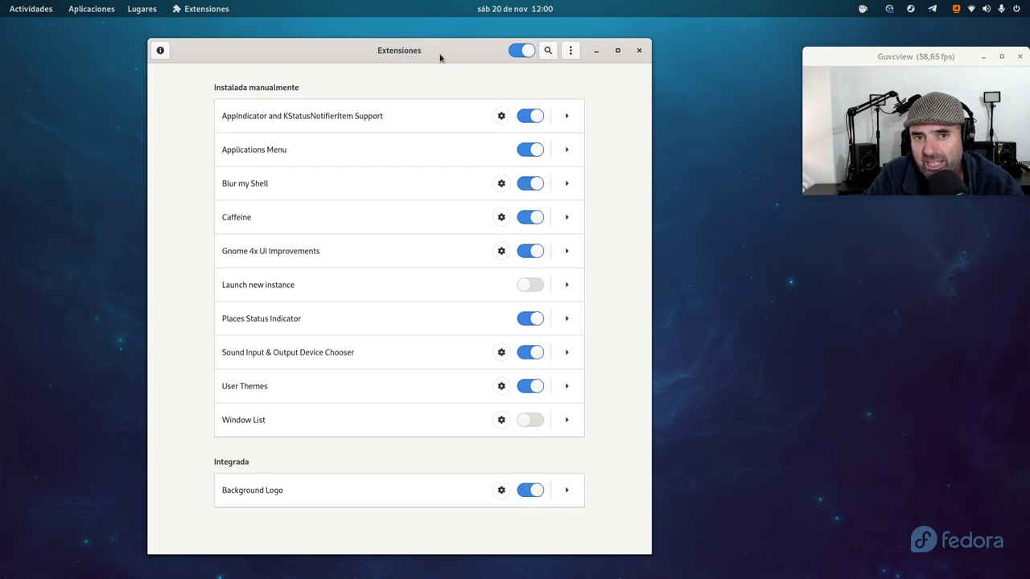
# Step: Inspect the settings of the Blur my Shell, Caffeine, and AppIndicator and KStatusNotifierItem Support extensions, closing each dialog after viewing it
pyautogui.moveTo(440, 55)
pyautogui.mouseDown()
pyautogui.moveTo(526, 63)
pyautogui.moveTo(430, 62)
pyautogui.mouseUp()
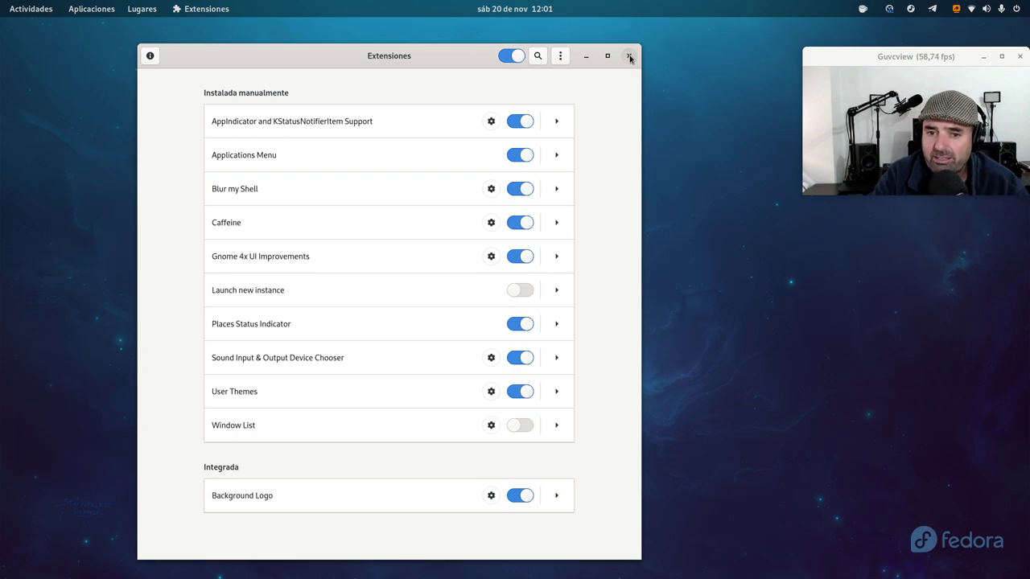
pyautogui.click(493, 189)
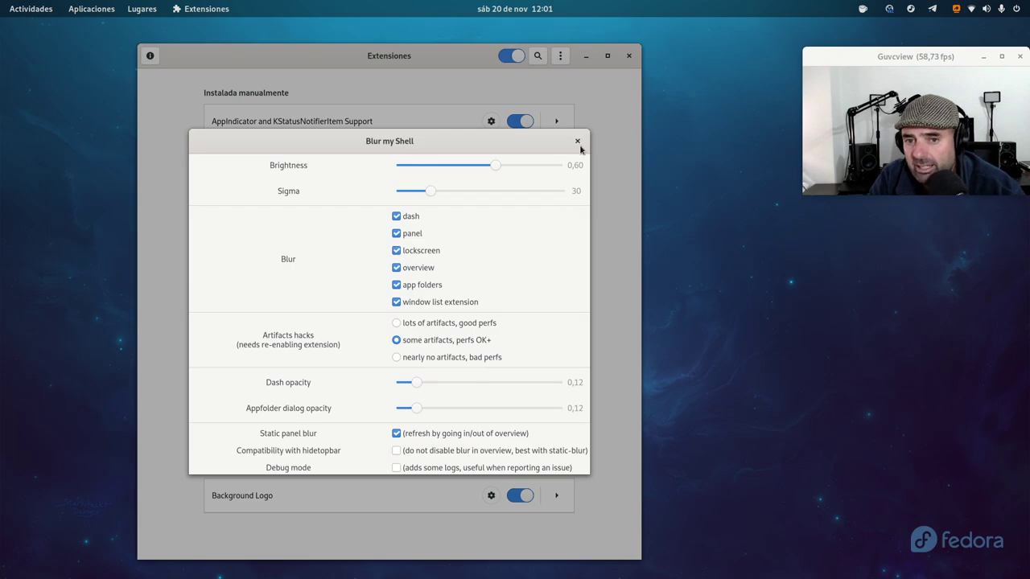
pyautogui.click(572, 143)
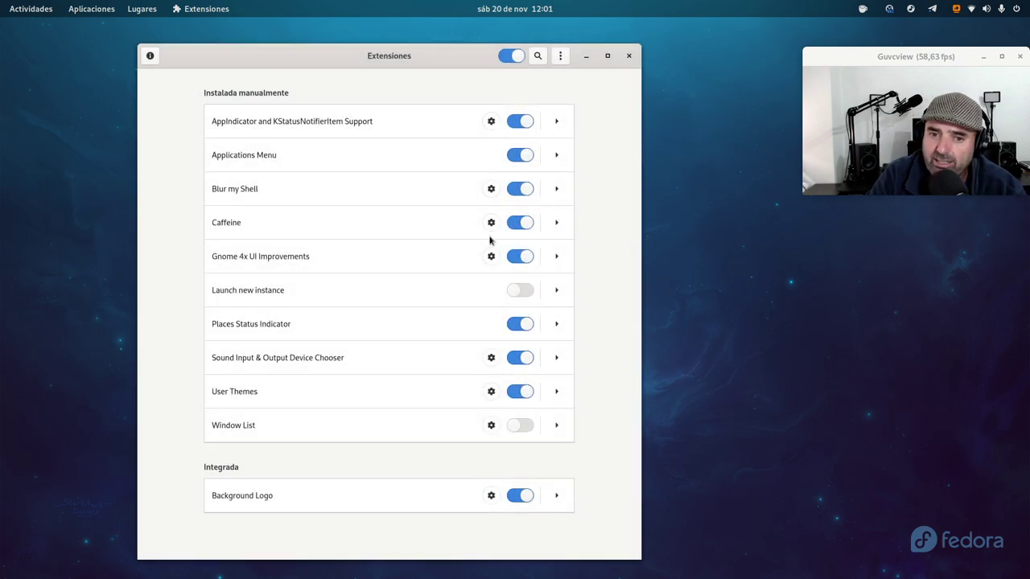
pyautogui.click(489, 225)
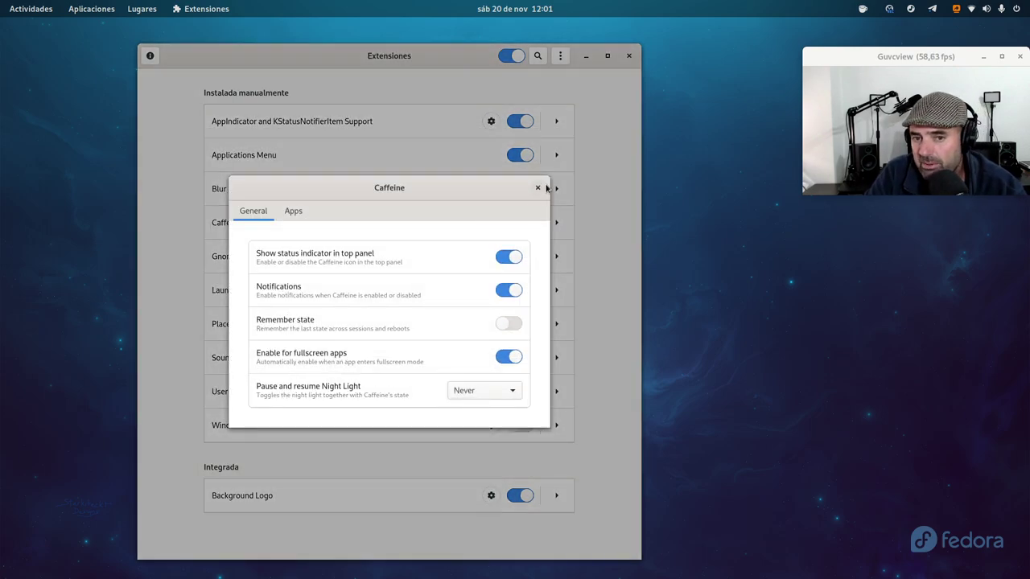
pyautogui.click(538, 187)
pyautogui.click(491, 122)
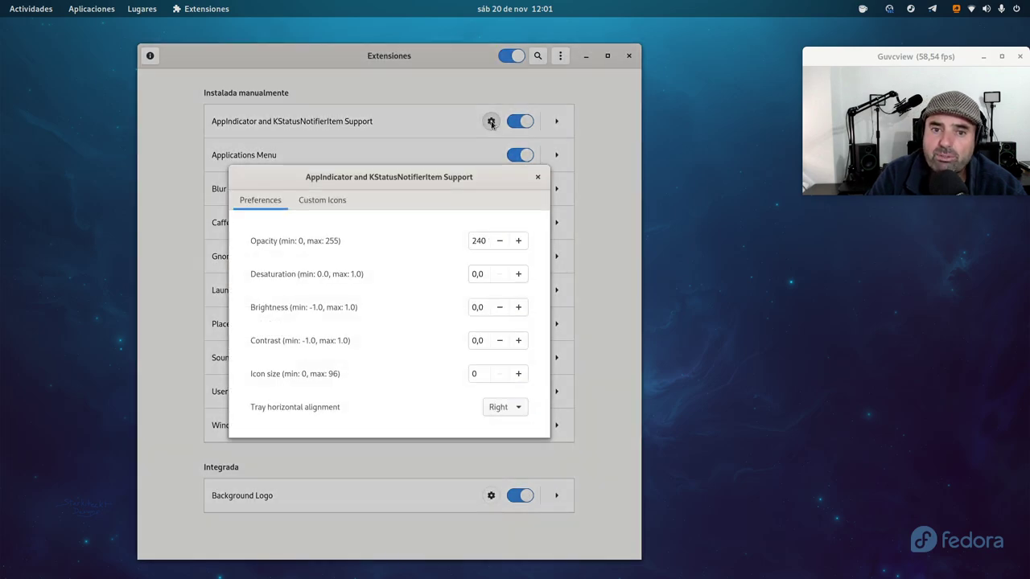
pyautogui.click(534, 178)
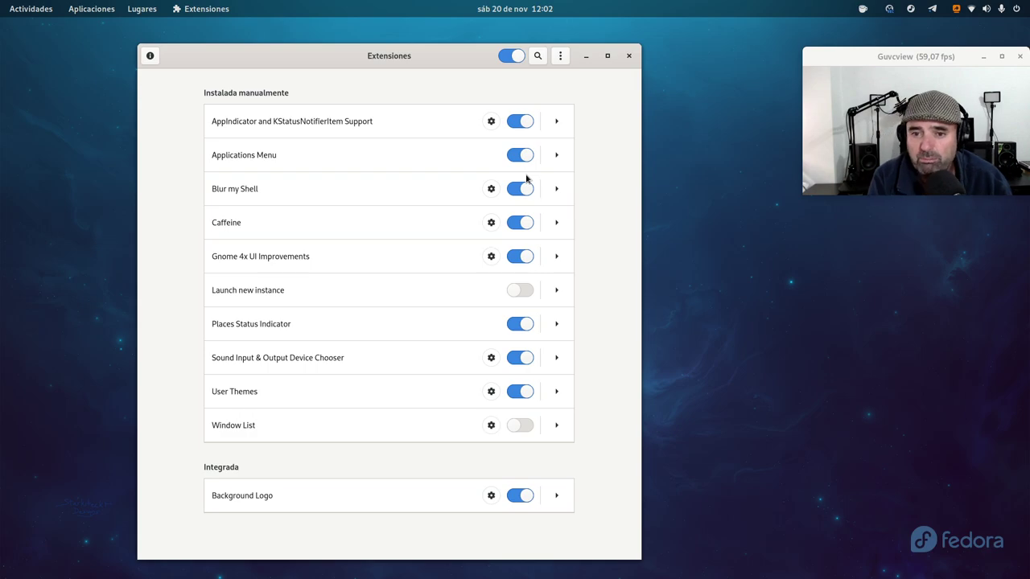
# Step: Minimize the Extensiones window, launch Carla from the activities overview and show its Patchbay view
pyautogui.click(585, 58)
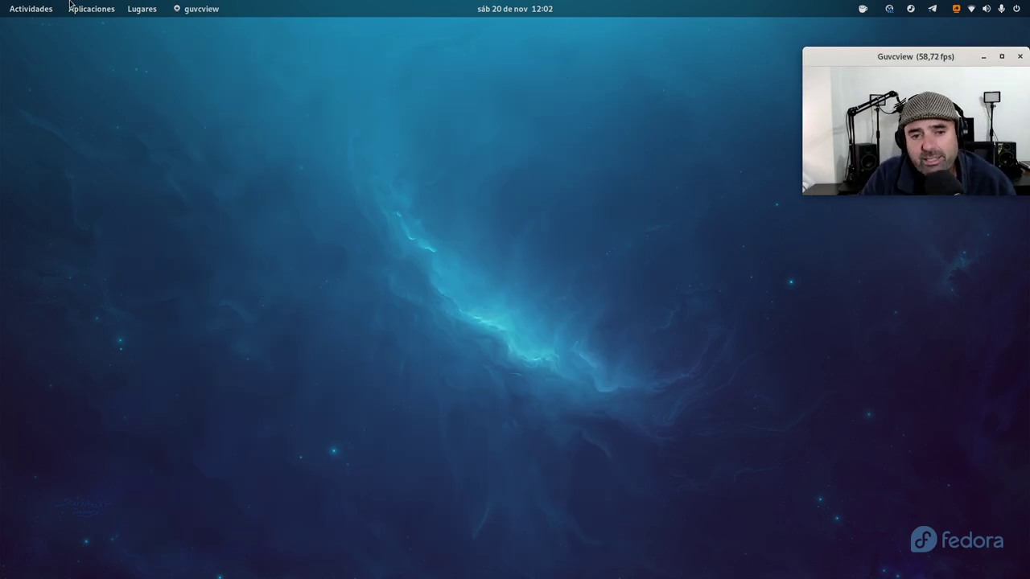
pyautogui.moveTo(0, 0)
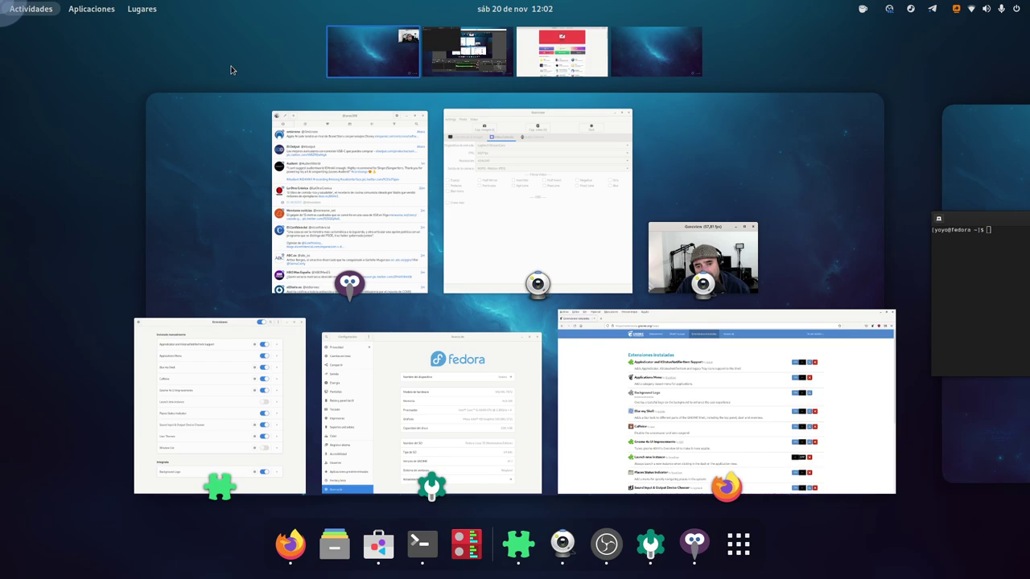
pyautogui.click(460, 548)
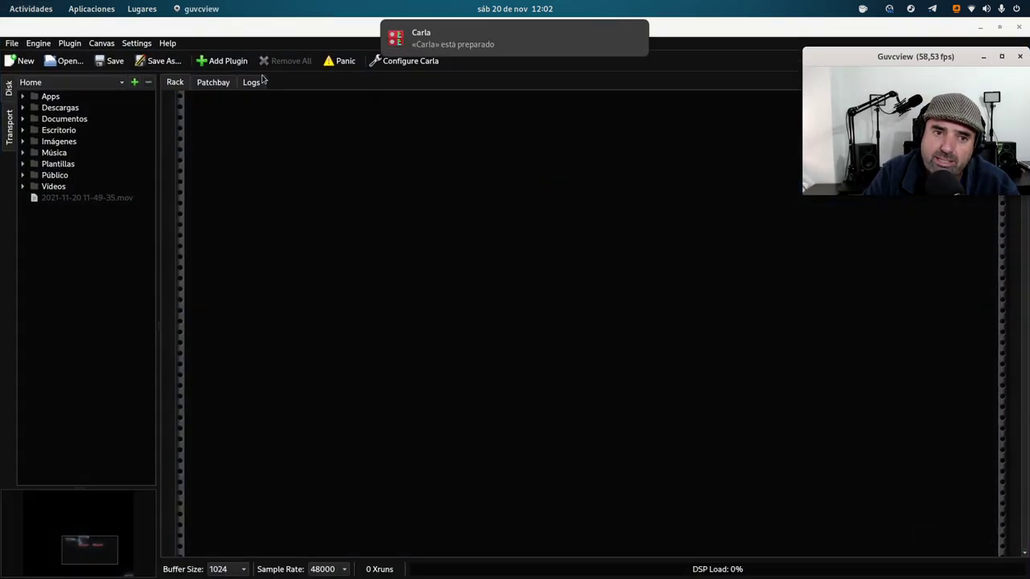
pyautogui.click(209, 85)
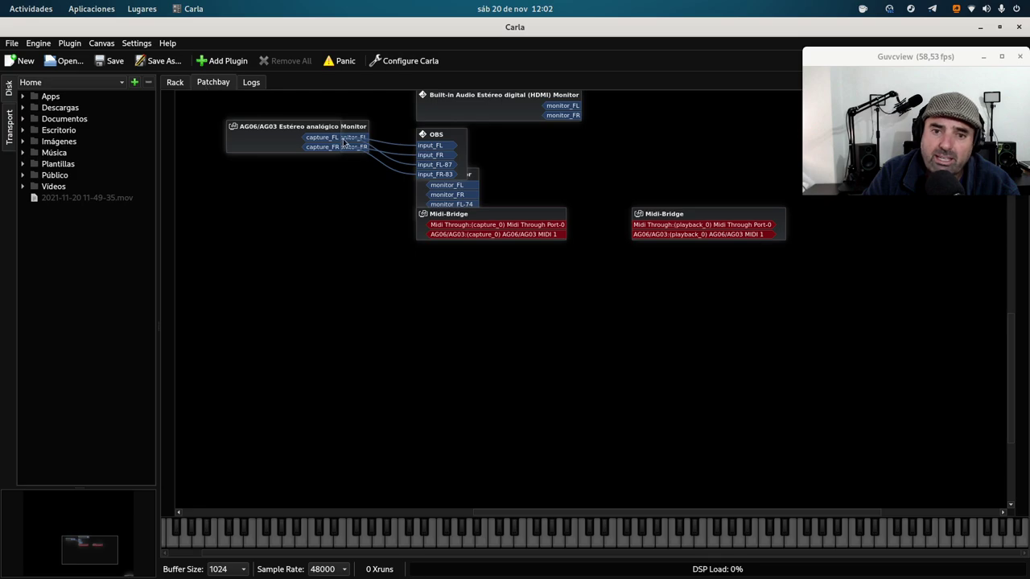
# Step: Spread out the overlapping HDMI monitor, OBS, Midi-Bridge capture and AG06/AG03 nodes in the patchbay so that none overlap
pyautogui.scroll(1, 320, 385)
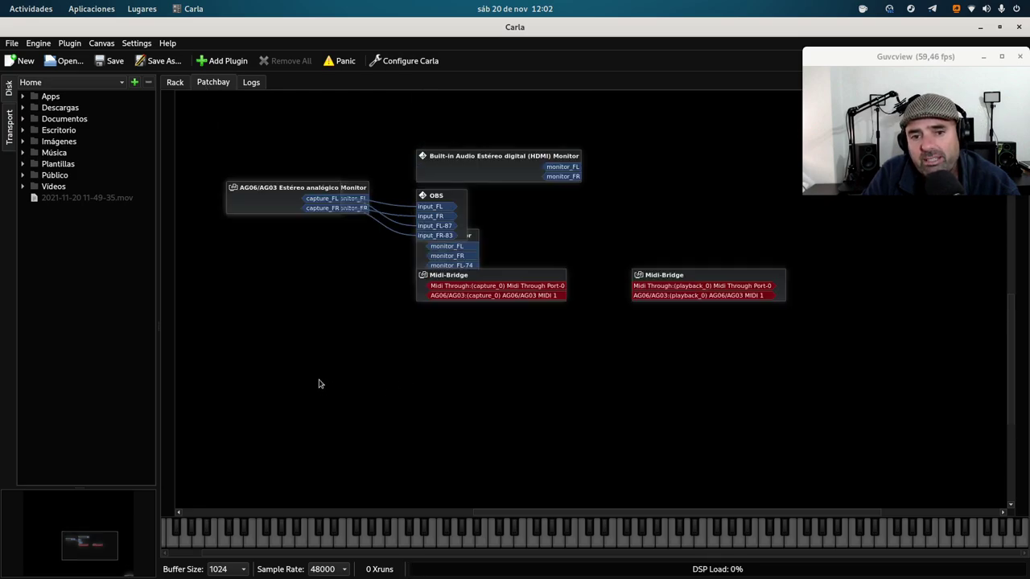
pyautogui.scroll(1, 320, 385)
pyautogui.moveTo(490, 229); pyautogui.dragTo(471, 158)
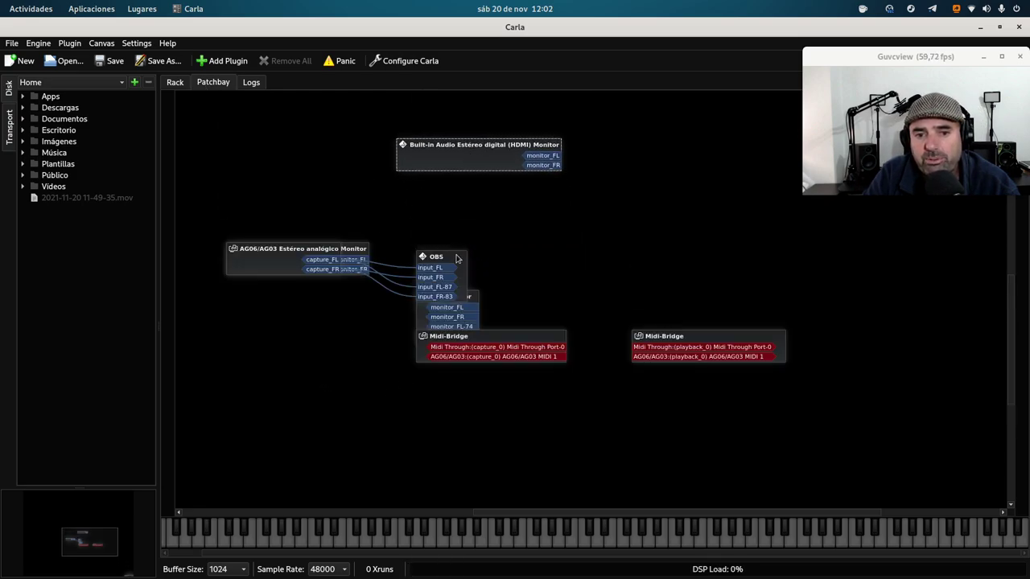
pyautogui.moveTo(456, 257); pyautogui.dragTo(581, 192)
pyautogui.click(505, 340)
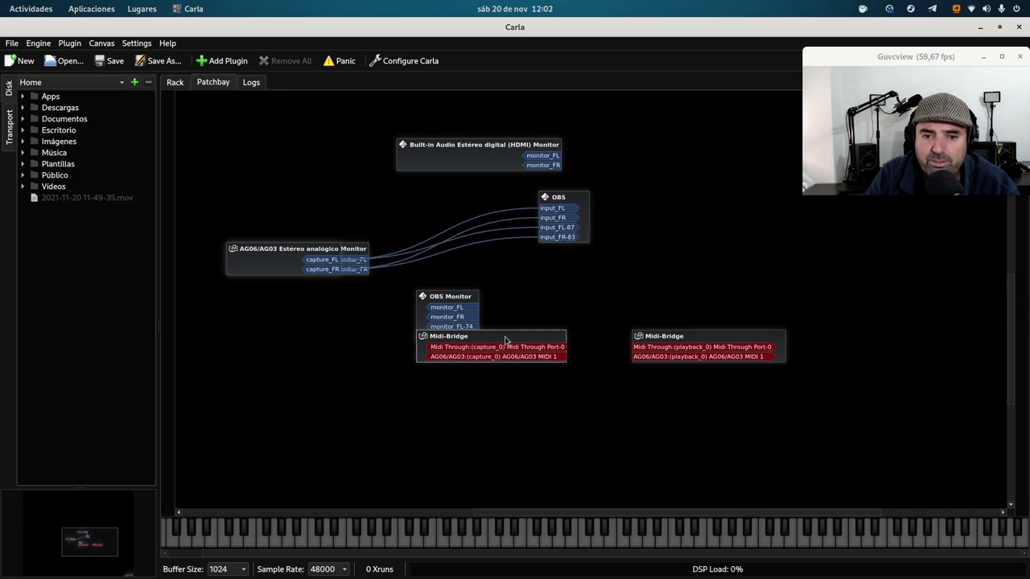
pyautogui.moveTo(505, 339); pyautogui.dragTo(465, 381)
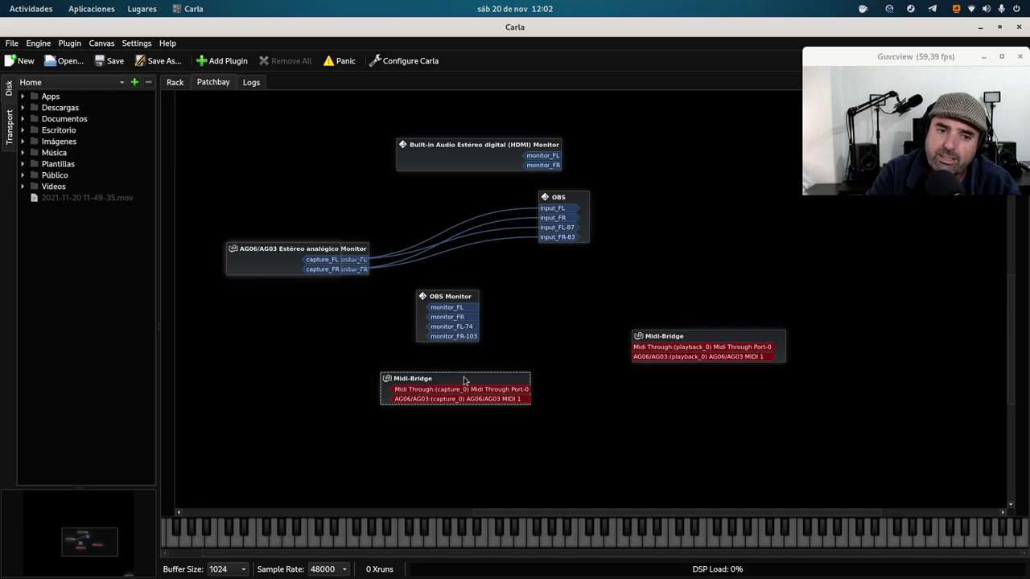
pyautogui.moveTo(263, 255); pyautogui.dragTo(247, 182)
pyautogui.moveTo(253, 264); pyautogui.dragTo(250, 287)
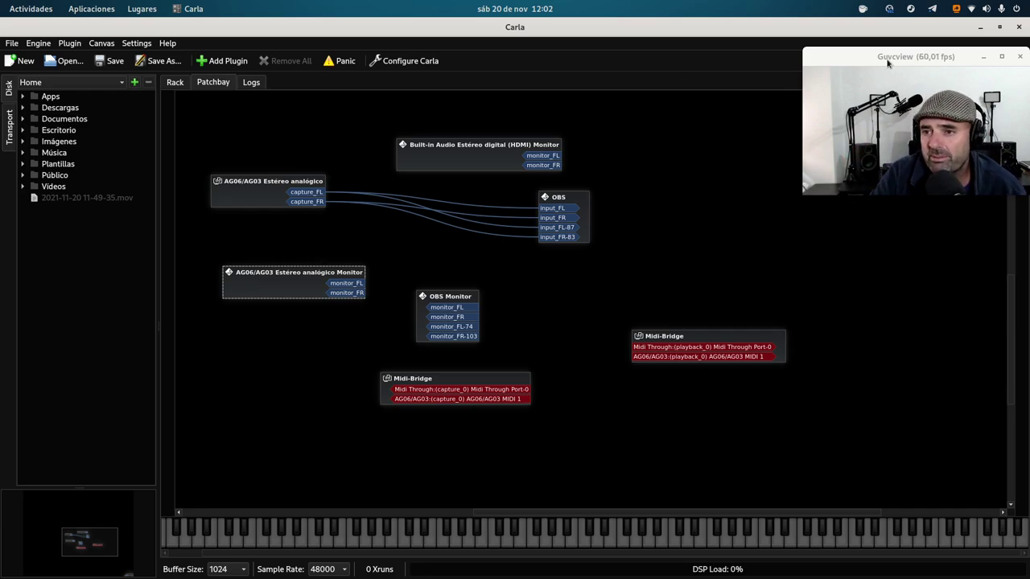
# Step: Minimize Carla and bring up the Configuración window's Acerca de page to examine the hardware and Fedora system details
pyautogui.click(979, 26)
pyautogui.press('super')
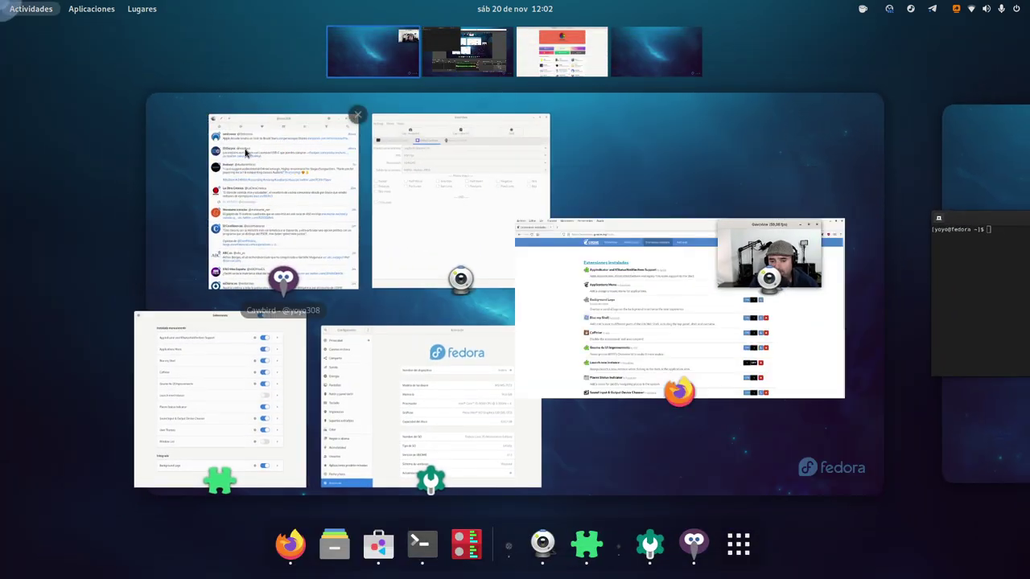
pyautogui.click(384, 392)
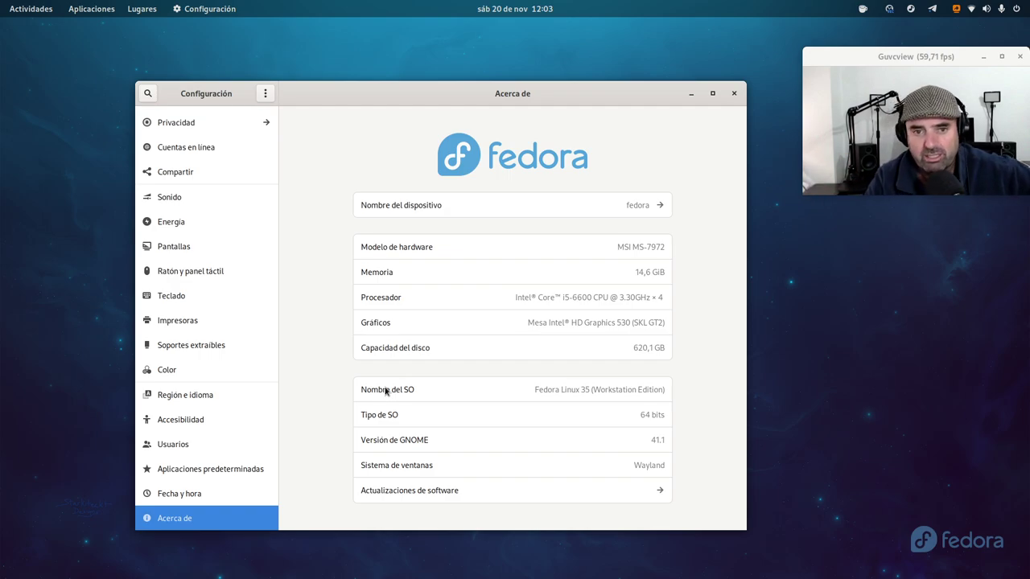
pyautogui.moveTo(497, 100); pyautogui.dragTo(481, 82)
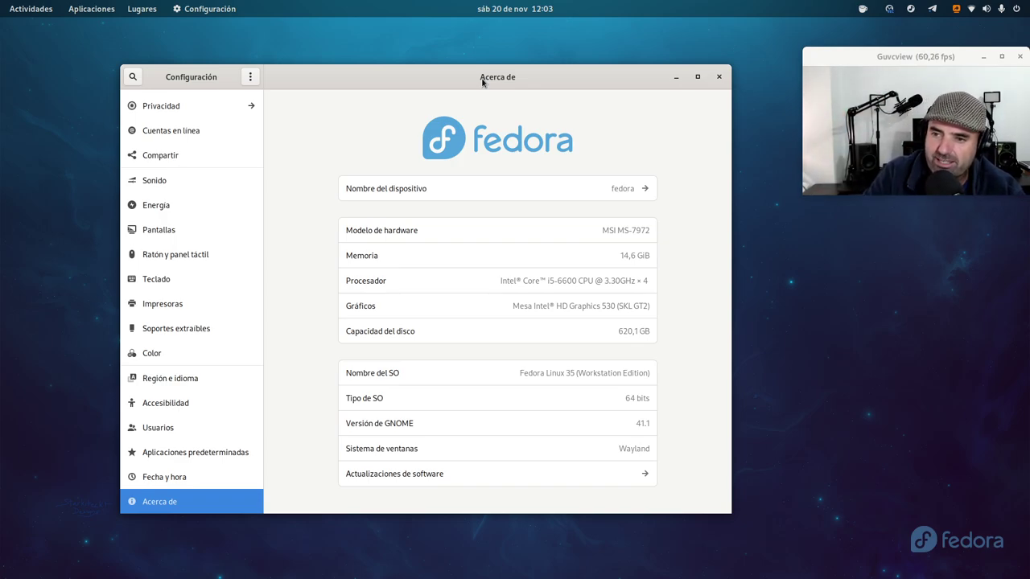
# Step: Switch to the second workspace, close the terminal window and move the OBS window slightly towards the desktop's upper edge
pyautogui.moveTo(1, 1)
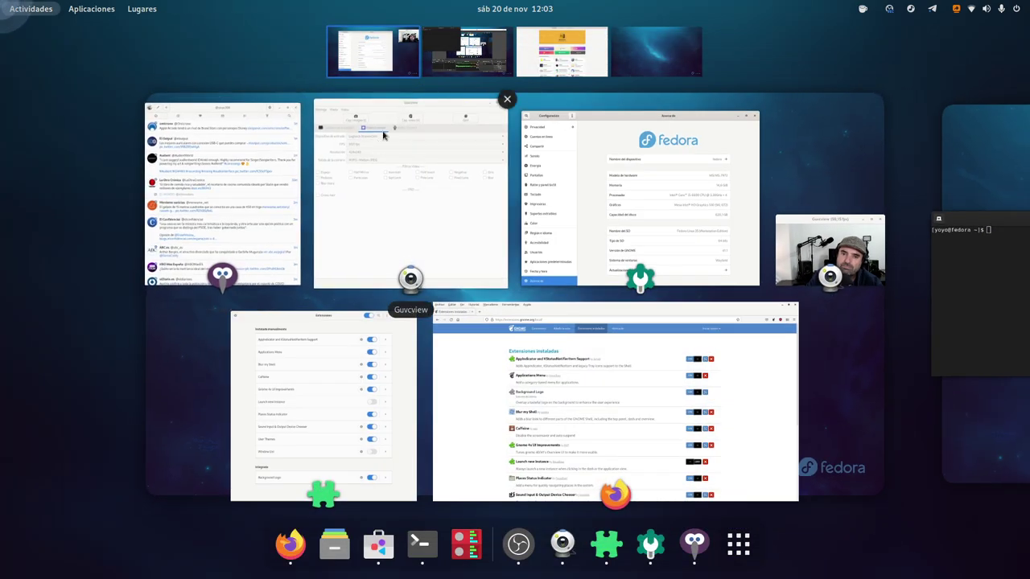
pyautogui.scroll(-1, 410, 242)
pyautogui.click(611, 338)
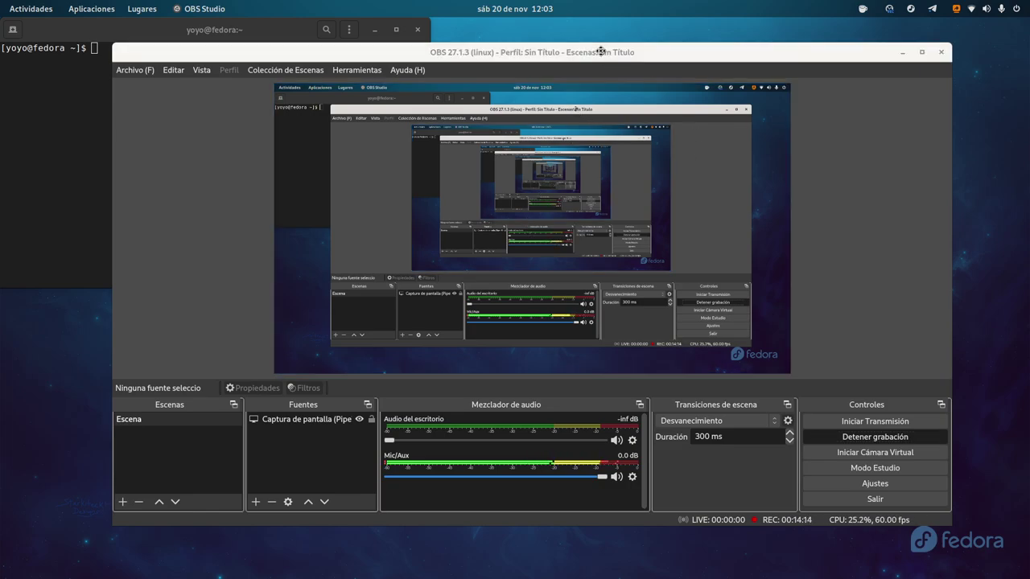
pyautogui.moveTo(589, 52); pyautogui.dragTo(604, 66)
pyautogui.click(416, 29)
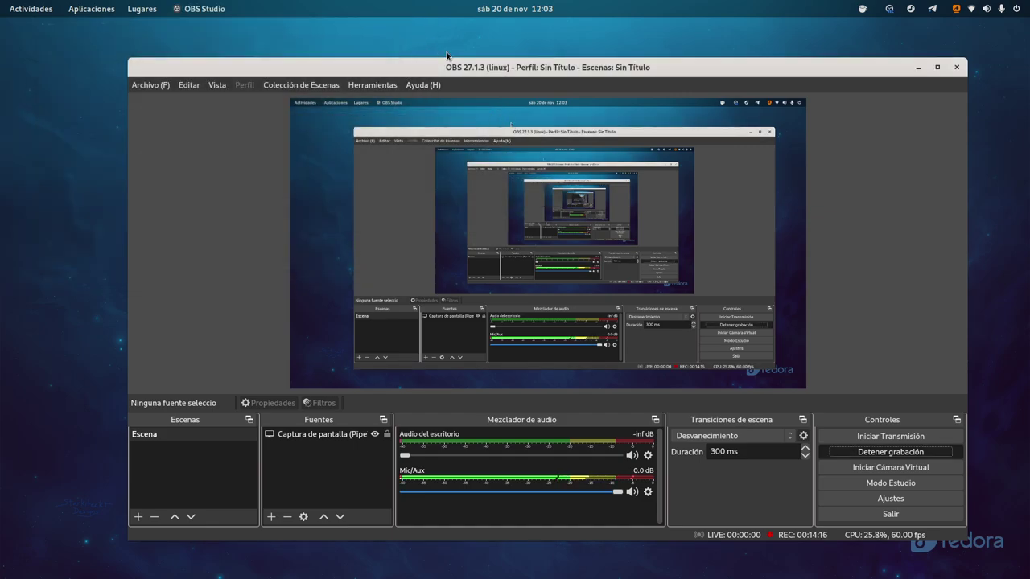
pyautogui.moveTo(410, 66); pyautogui.dragTo(396, 44)
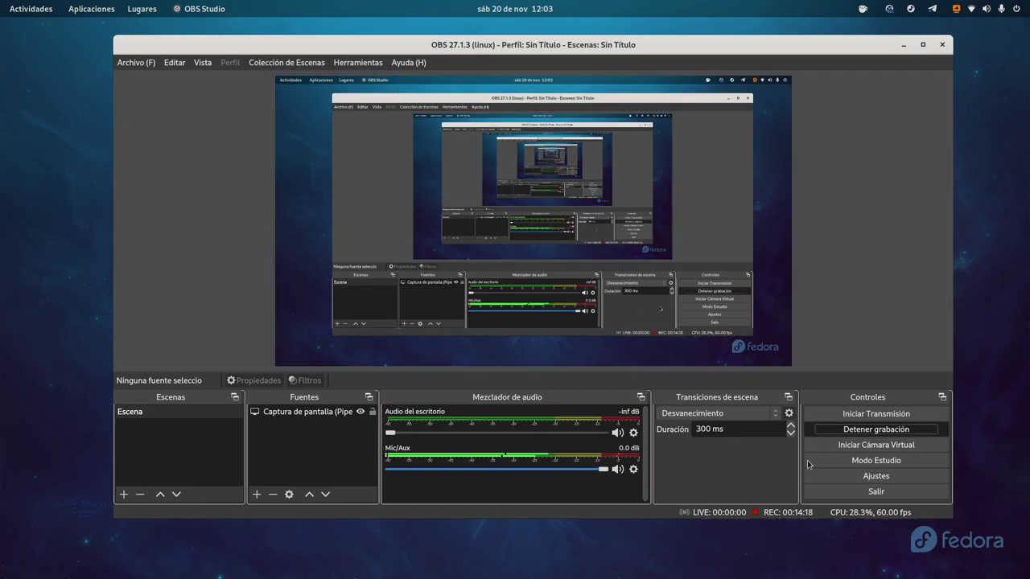